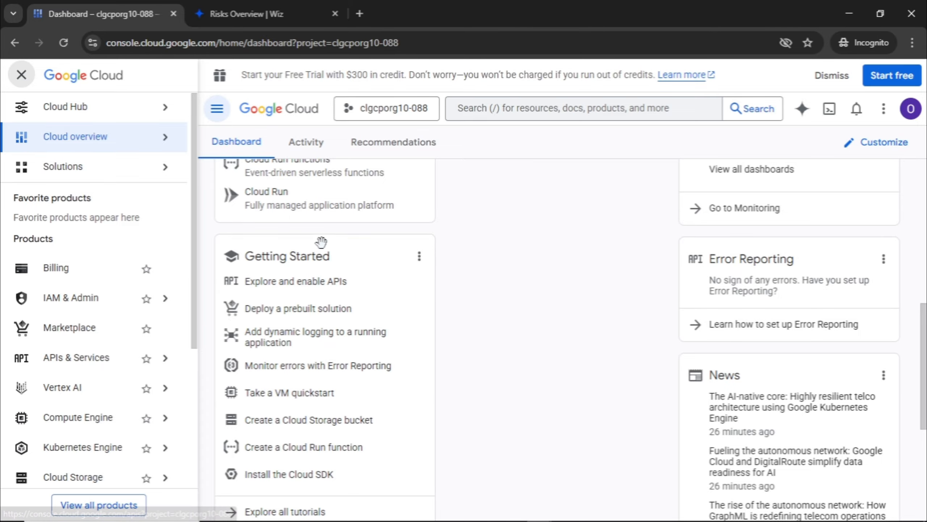
left_click(239, 13)
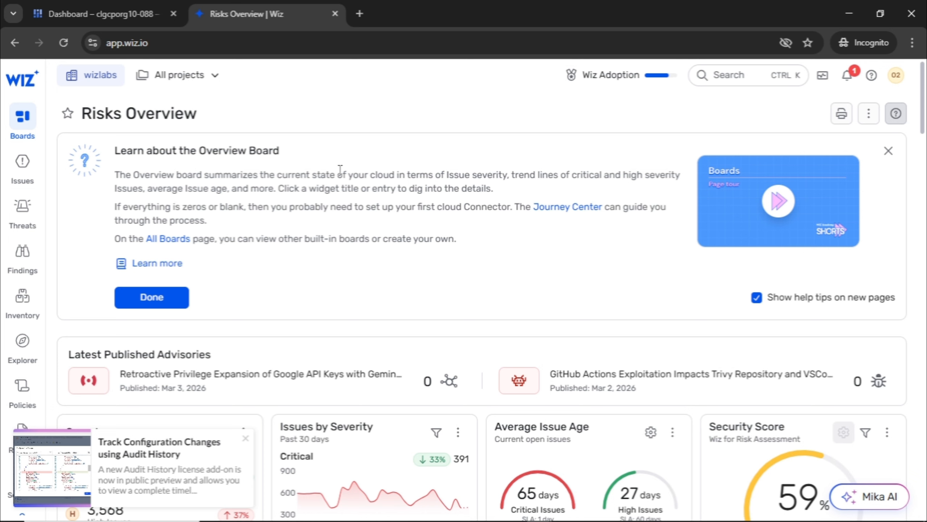
left_click(88, 22)
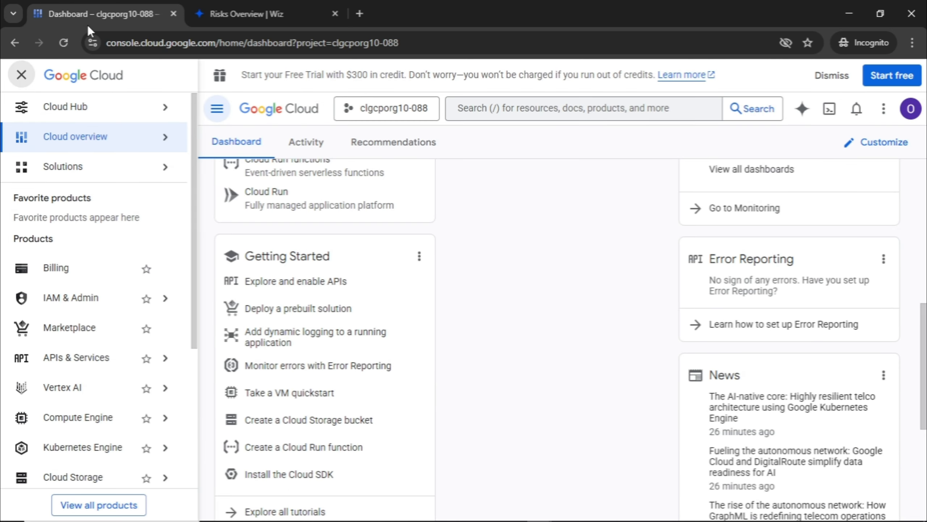
left_click(250, 18)
left_click(126, 14)
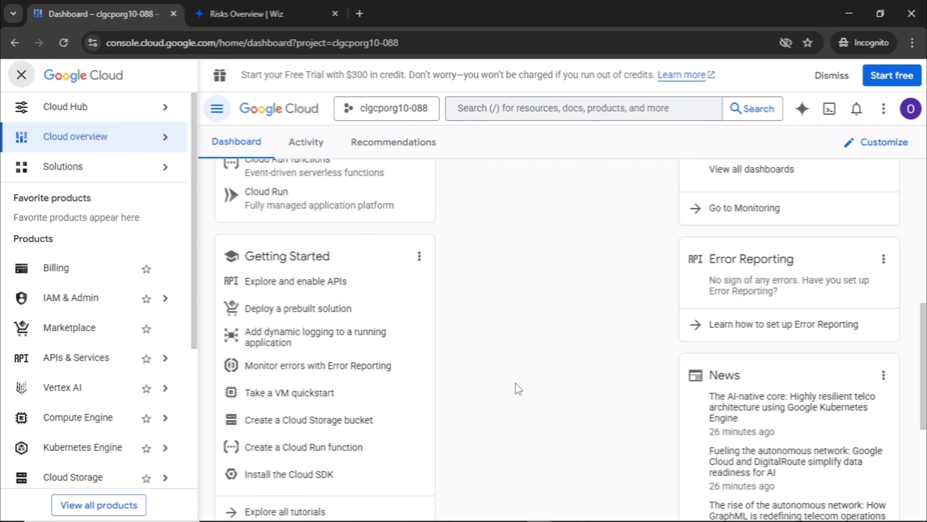
Start Cloud Shell for the clgcporg10-088 project and authorize it to make Google Cloud API calls.
left_click(829, 114)
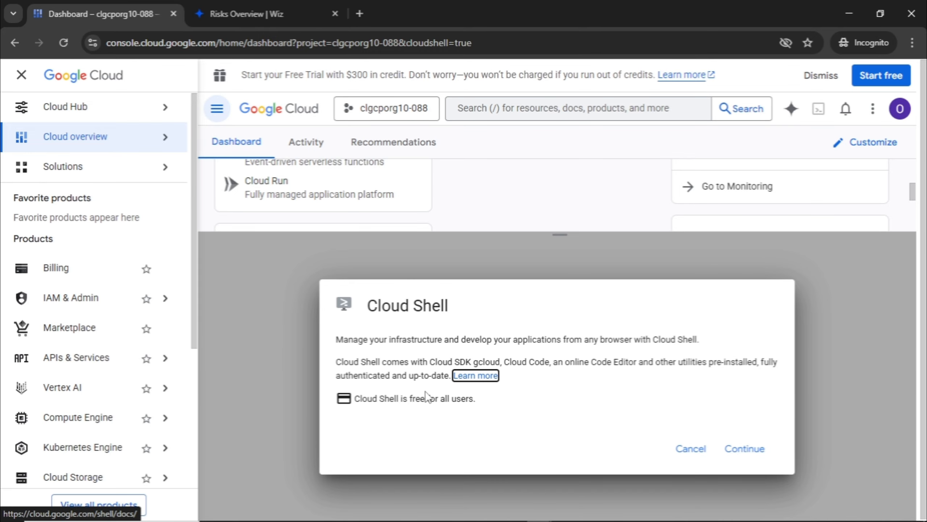
left_click(743, 451)
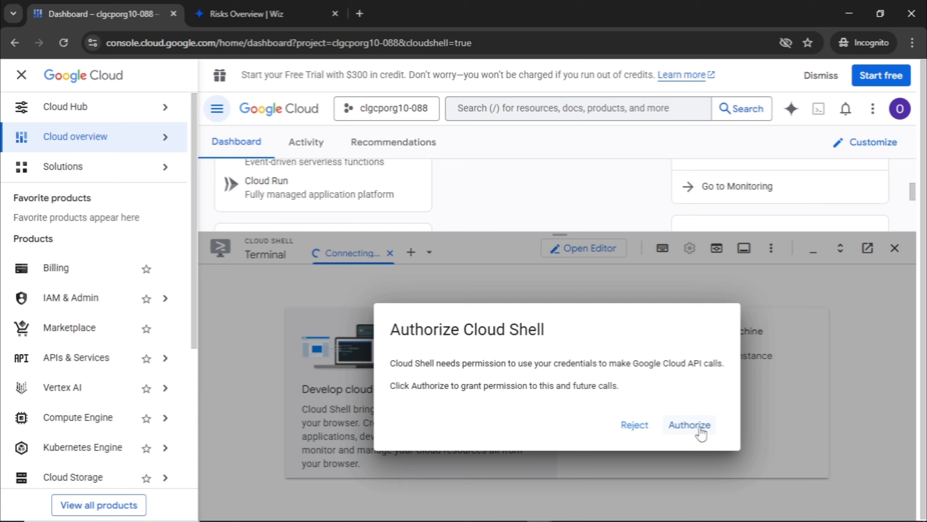
left_click(700, 430)
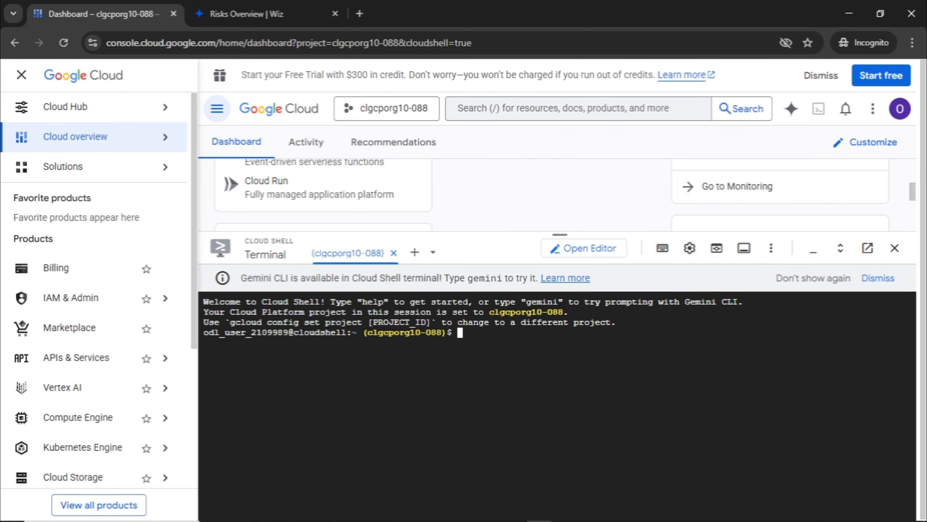
Switch to Notepad and copy the bash command that runs gcpdeploy.sh to deploy the vulnerable resources.
mouse_move(630, 503)
left_click(589, 512)
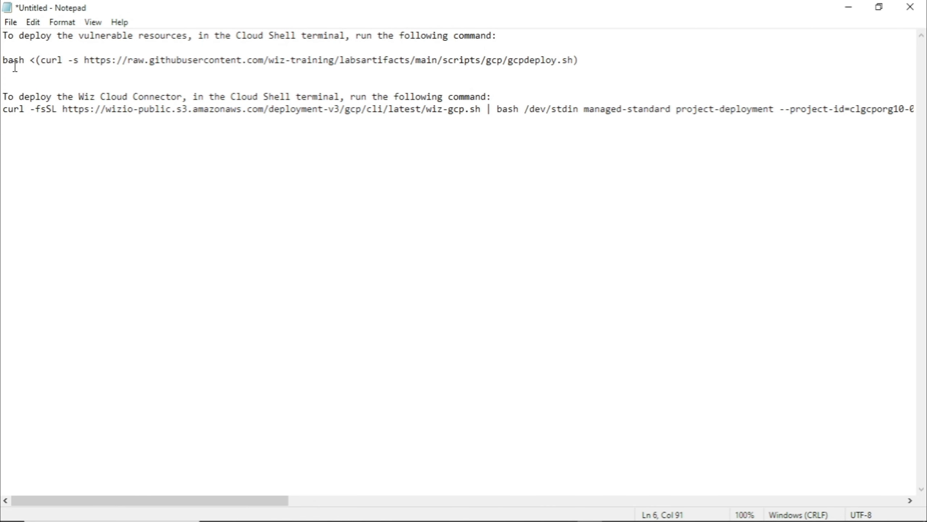
left_click_drag(6, 60, 580, 63)
right_click(539, 63)
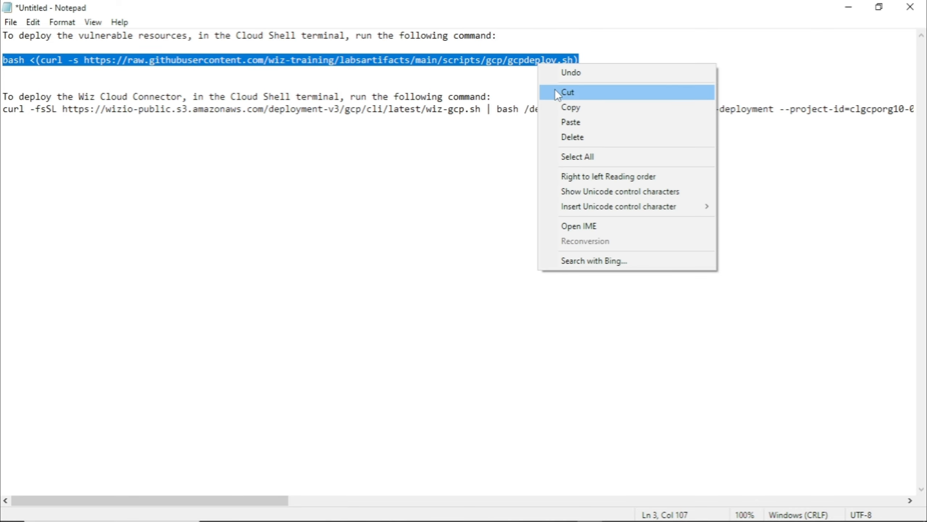
left_click(560, 105)
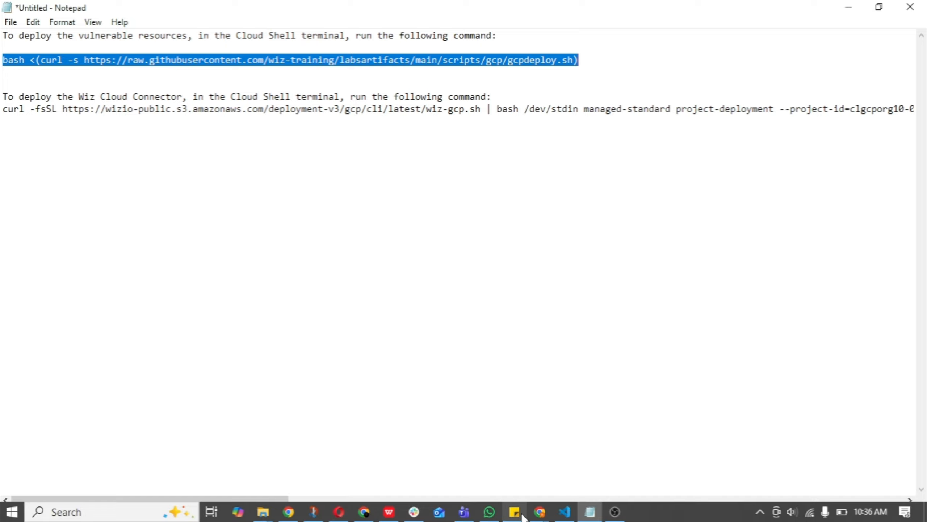
Switch back to the Google Cloud console in Chrome and run the copied gcpdeploy.sh command in Cloud Shell.
mouse_move(547, 516)
left_click(493, 475)
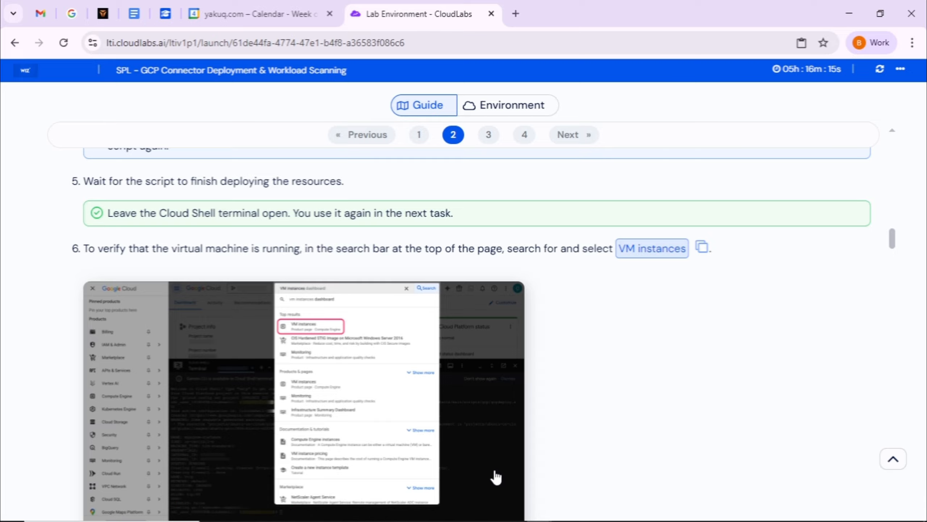
left_click(613, 456)
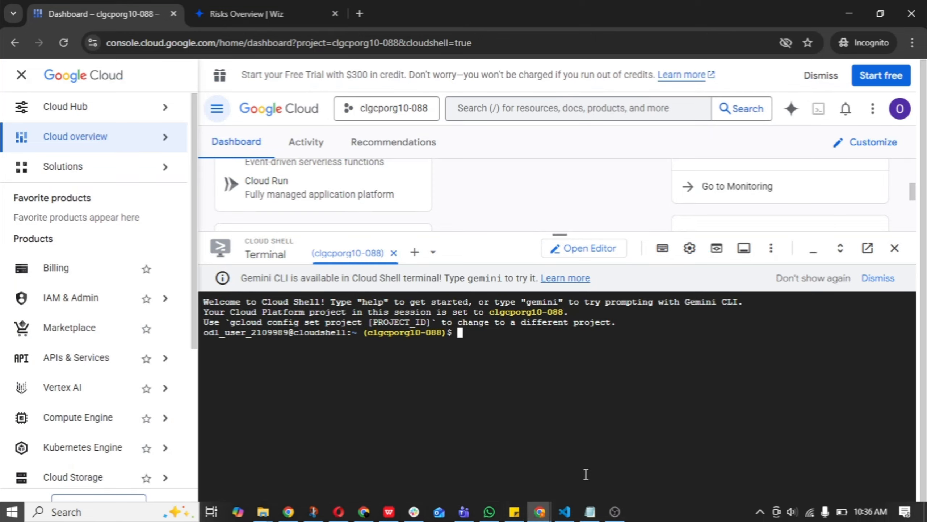
right_click(463, 334)
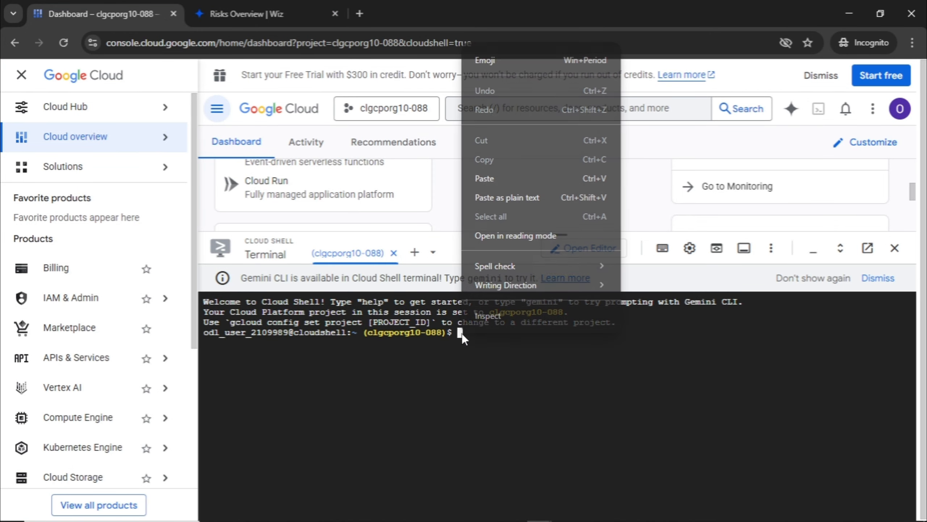
left_click(493, 177)
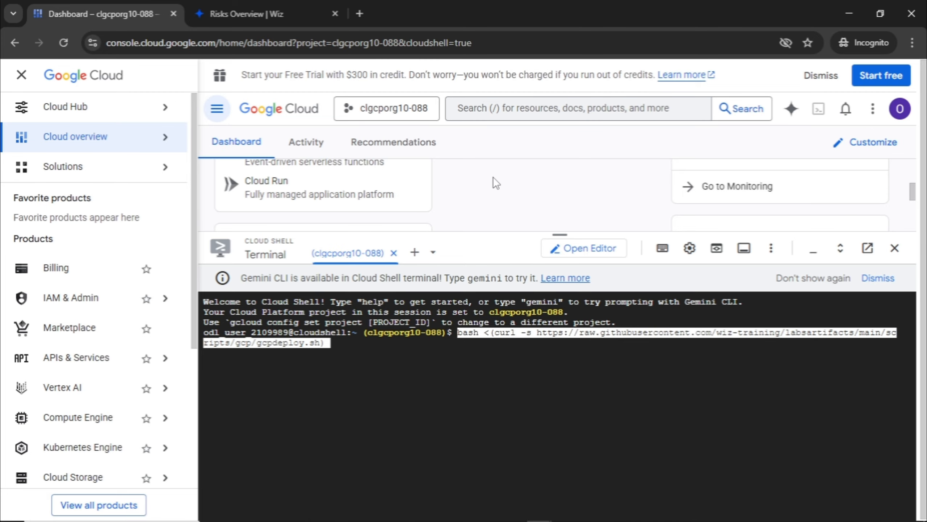
key("Return")
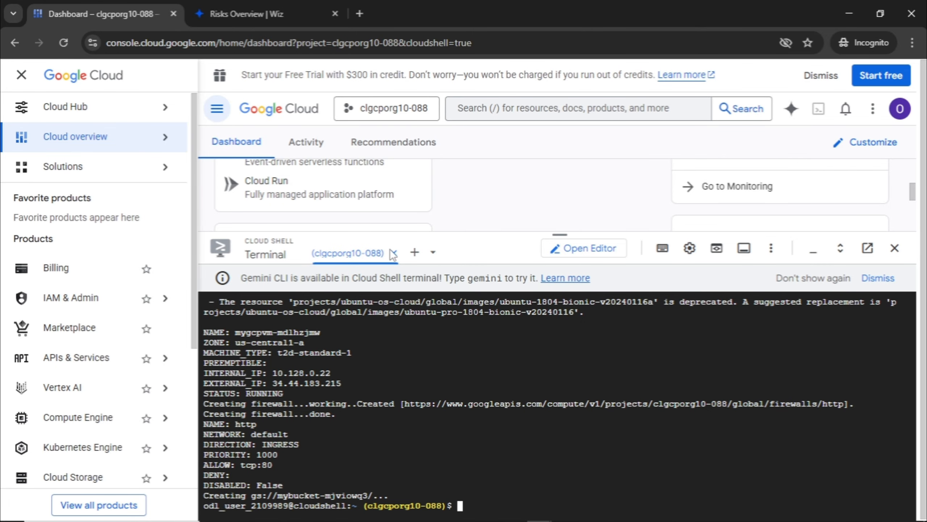
Search the console for "virtual machine" and open the Compute Engine VM instances page in a new tab.
left_click(514, 113)
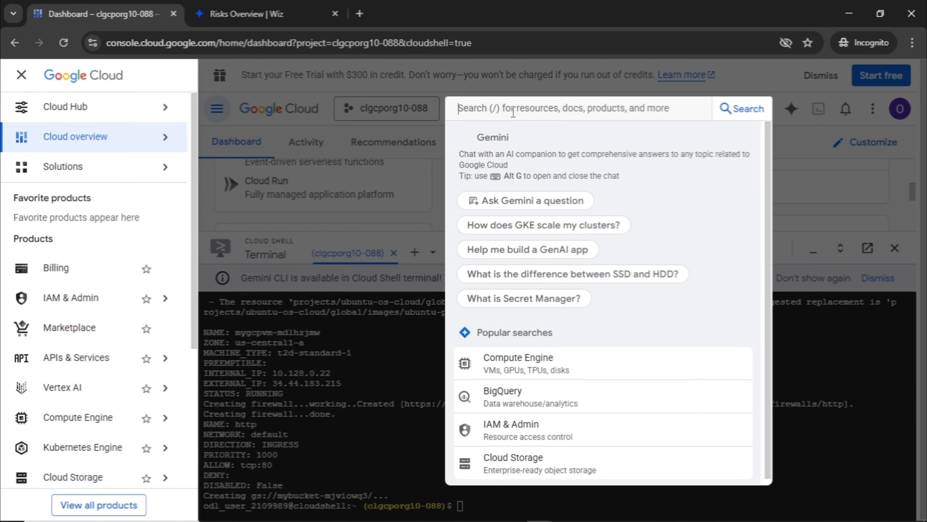
type("virtual machine")
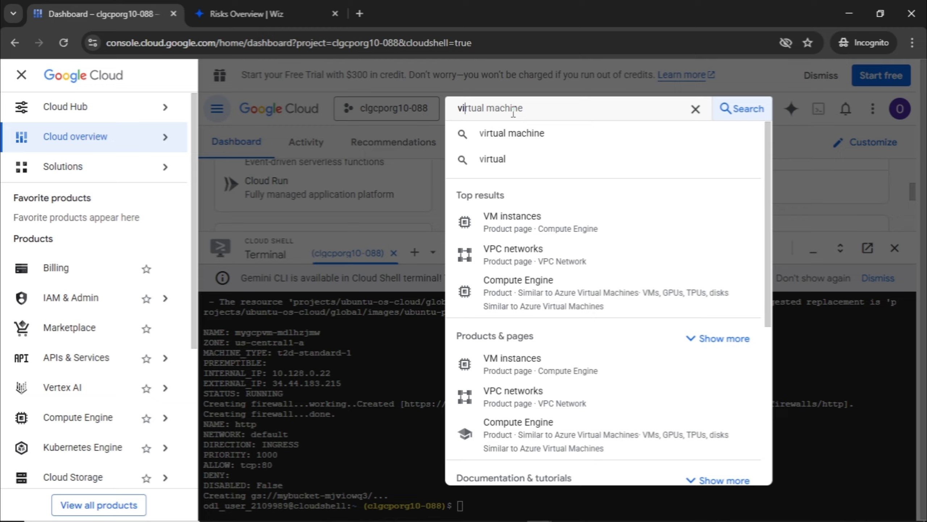
right_click(560, 226)
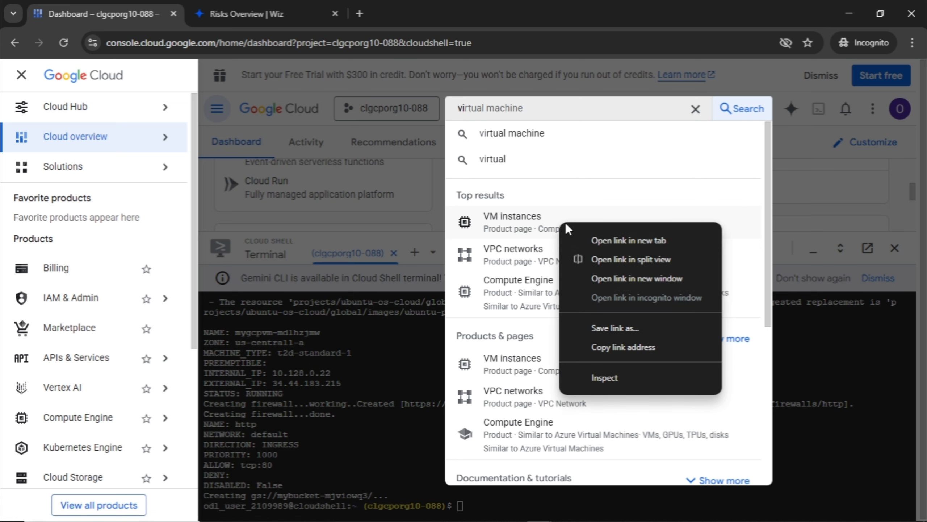
left_click(603, 241)
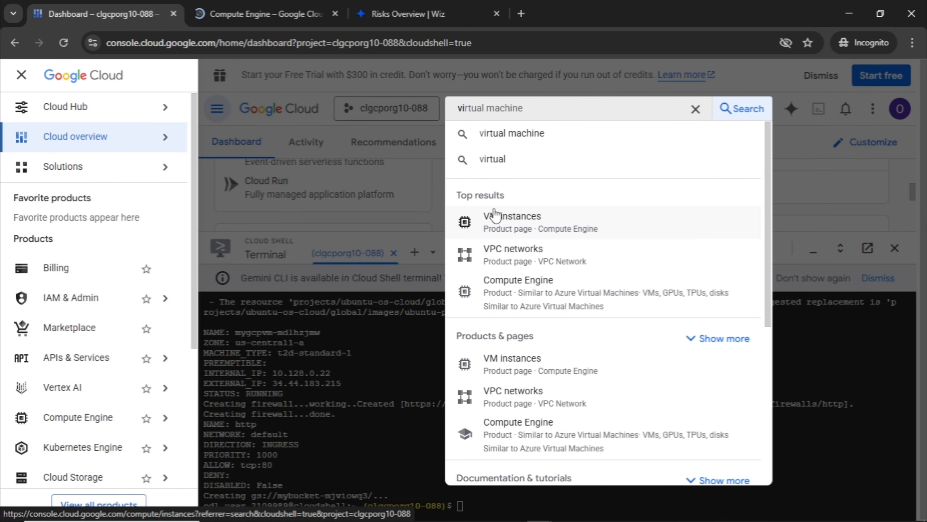
left_click(241, 11)
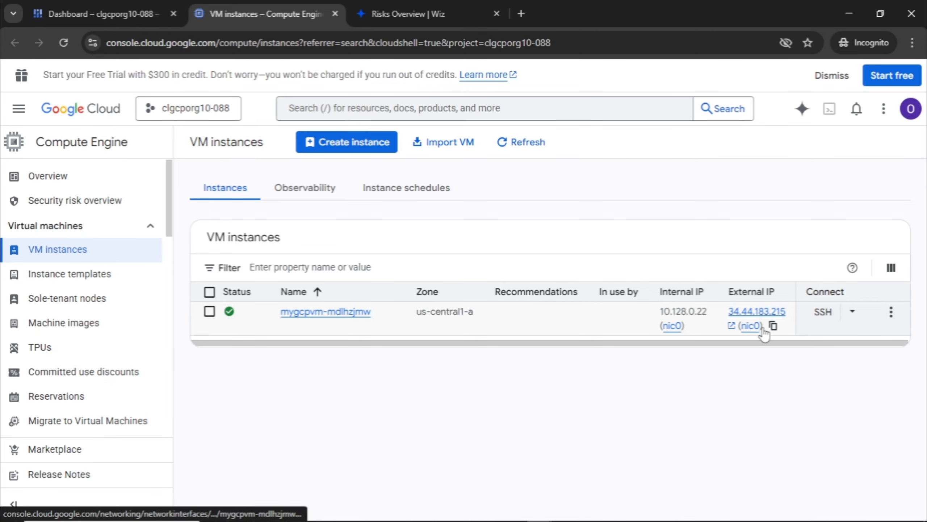
Copy the VM's external IP address and load it in a new browser tab, continuing despite the insecure connection.
left_click(773, 325)
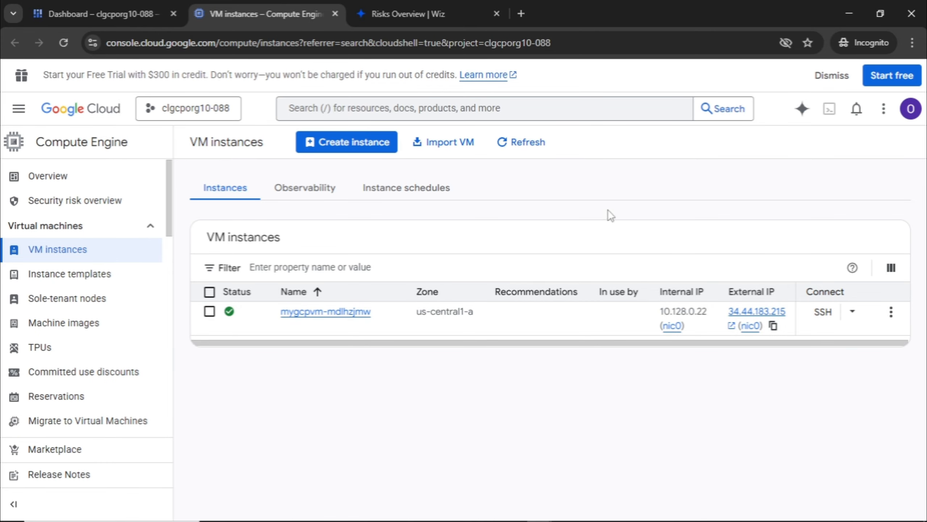
left_click(525, 15)
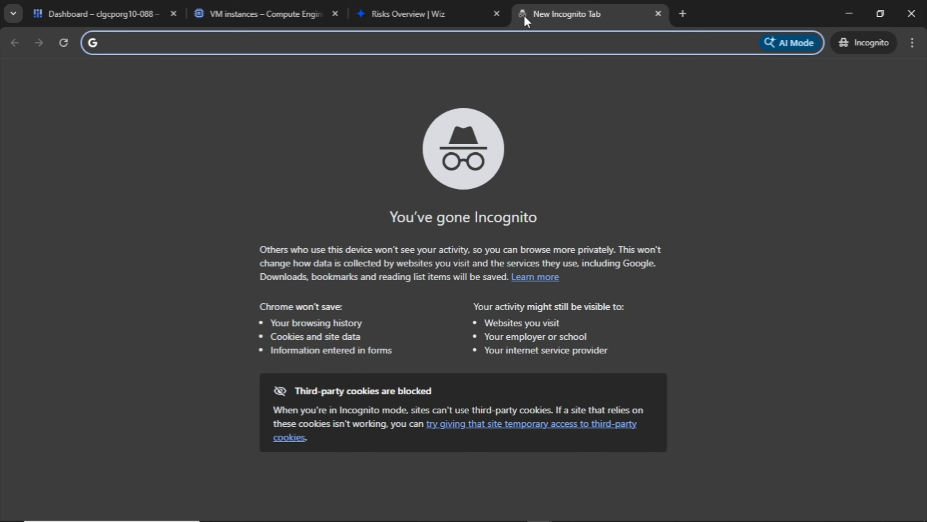
key("ctrl+v")
key("Return")
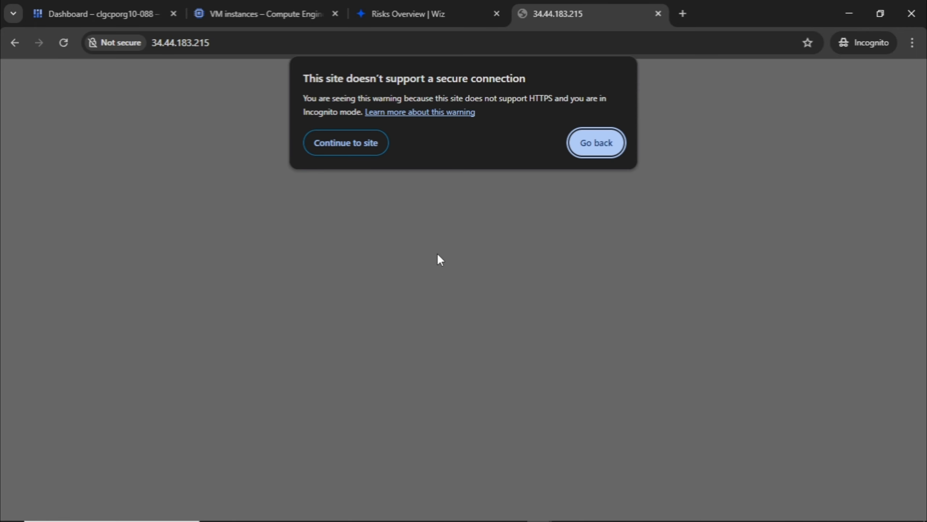
left_click(356, 142)
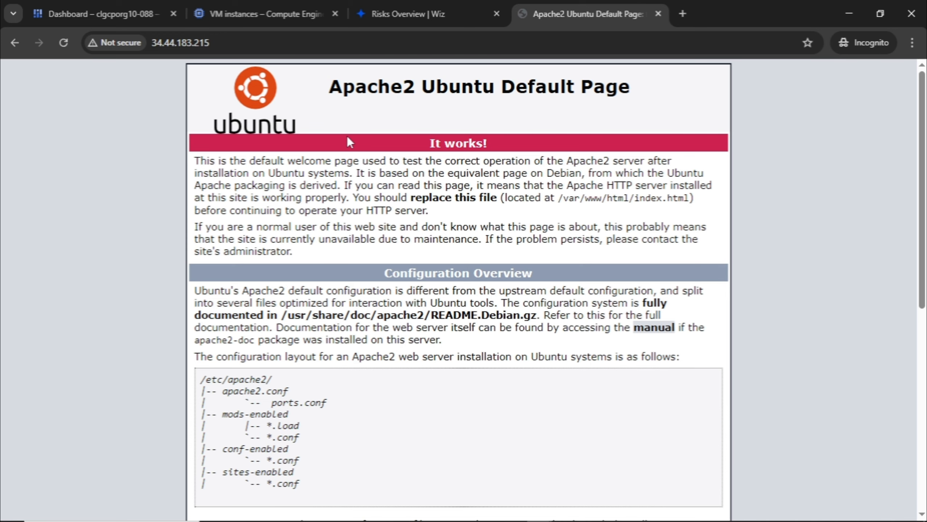
Review the web page served by the VM from top to bottom, and close its tab.
scroll(349, 135, "down", 7)
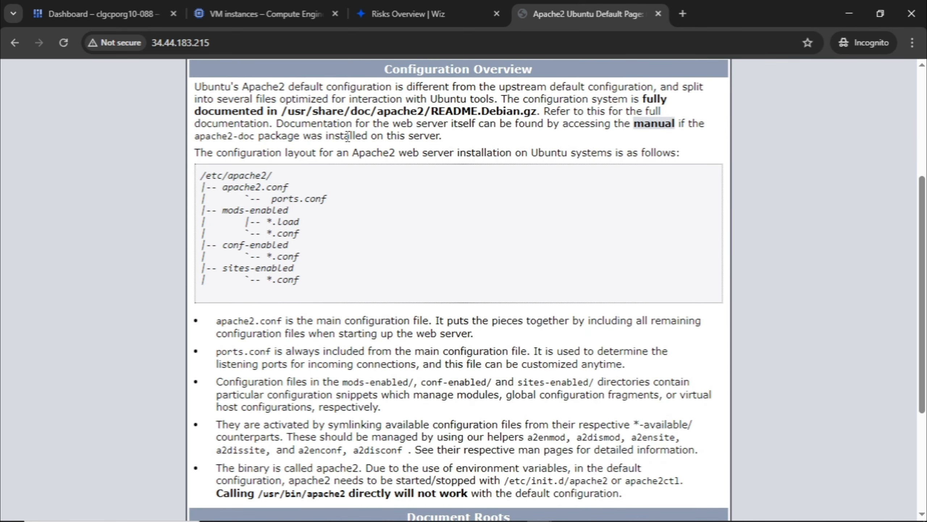
scroll(349, 135, "up", 7)
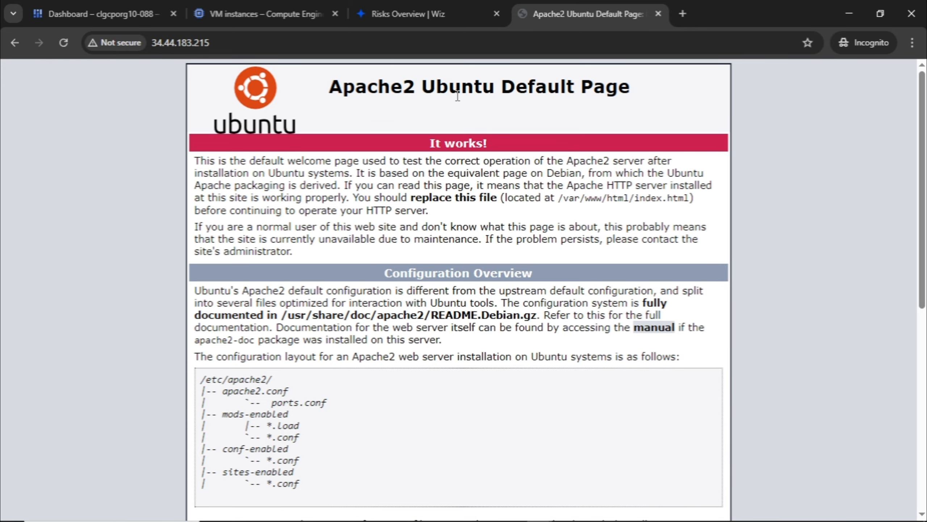
scroll(457, 97, "down", 8)
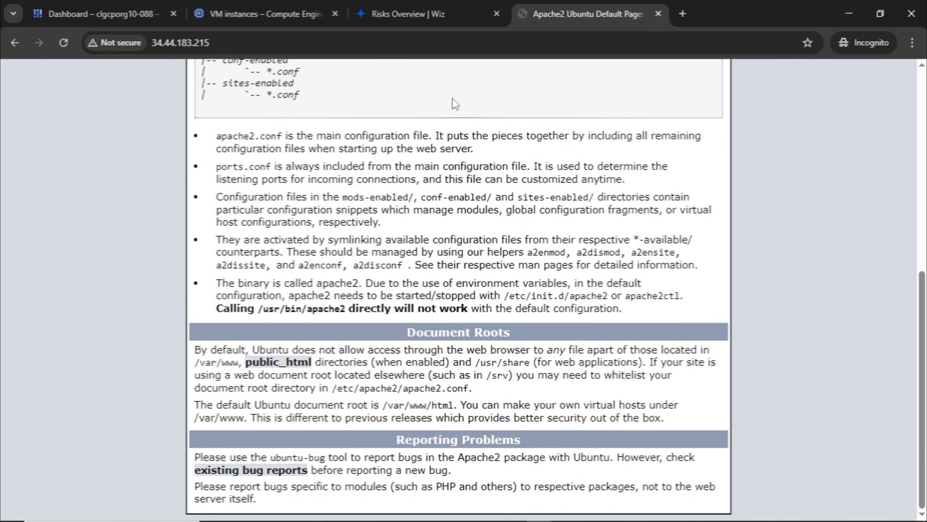
scroll(452, 98, "up", 8)
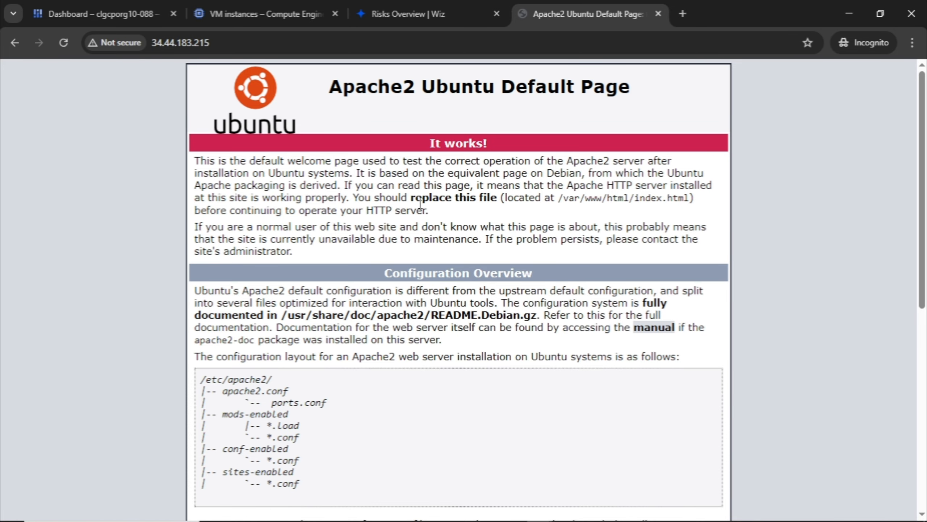
left_click(658, 14)
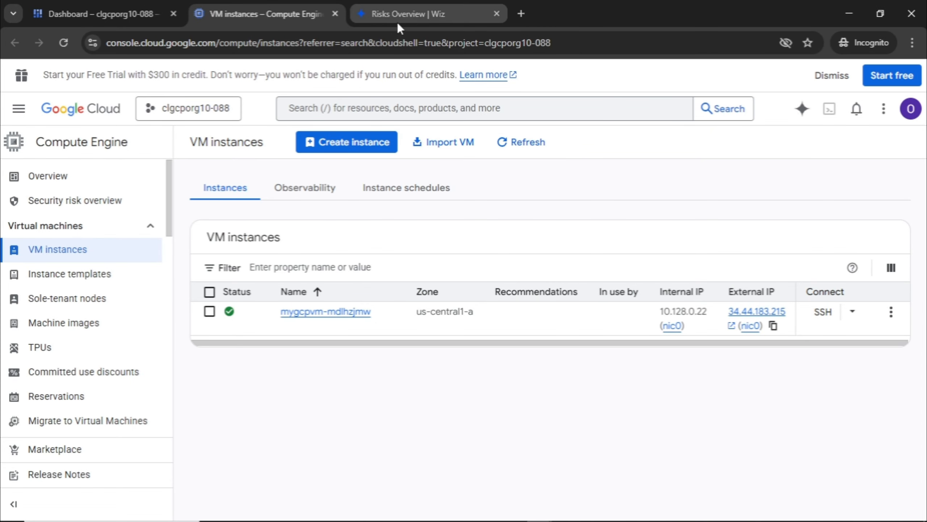
Search the console for "buckets", open the Cloud Storage Buckets page in a new tab and check the bucket's public access.
left_click(363, 105)
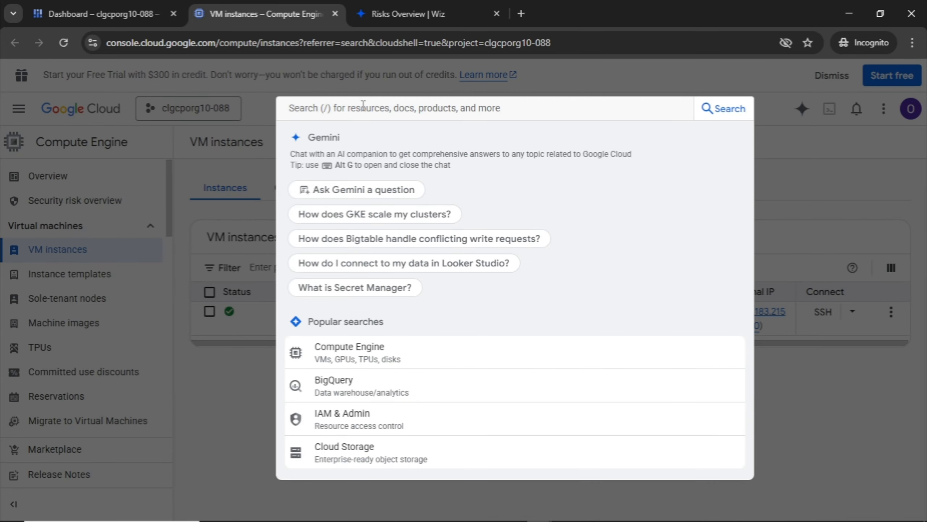
type("b")
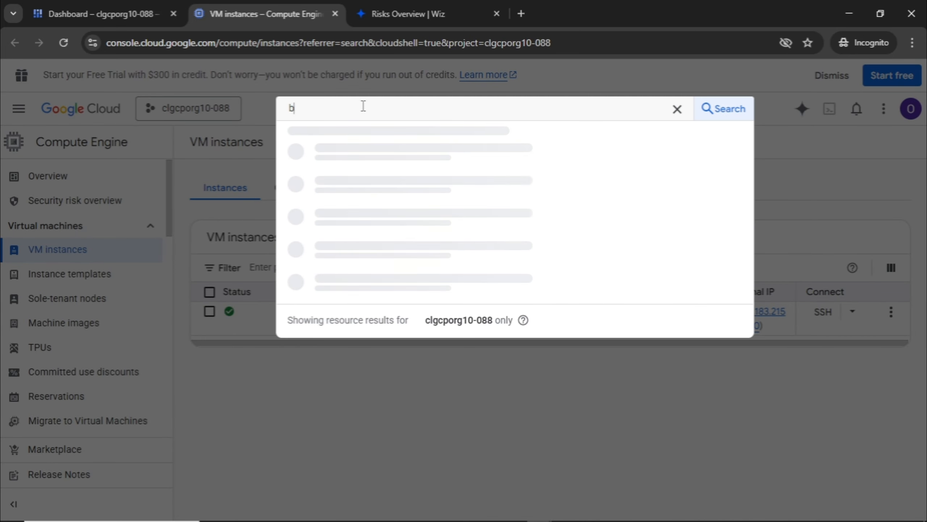
type("ucket")
type("s")
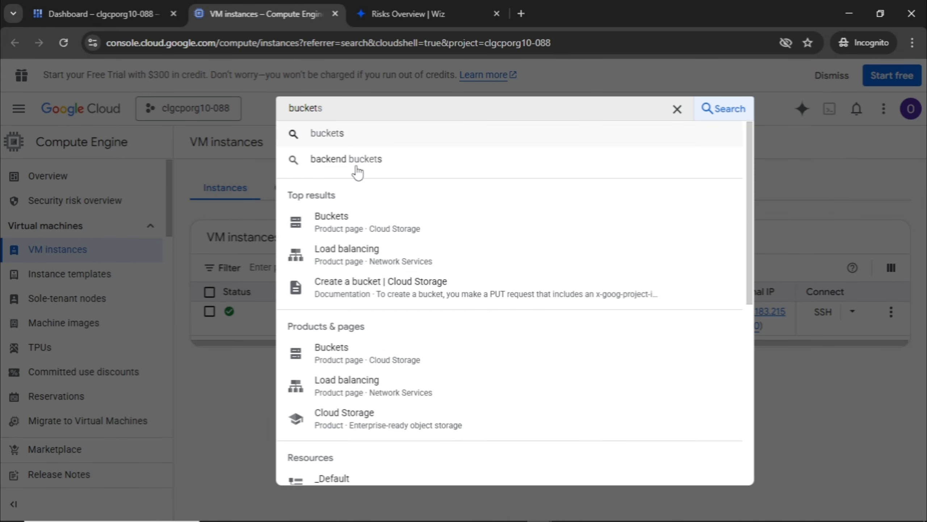
right_click(449, 234)
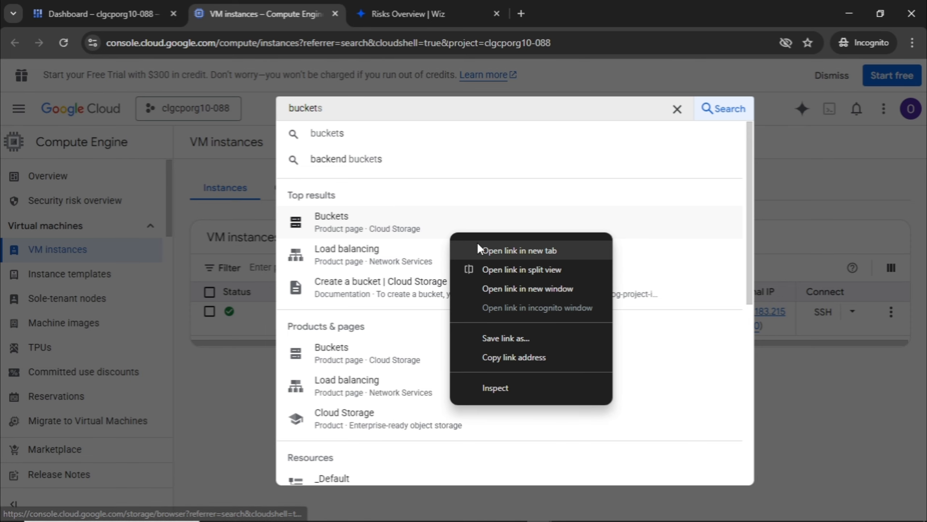
left_click(502, 246)
key("ctrl+Tab")
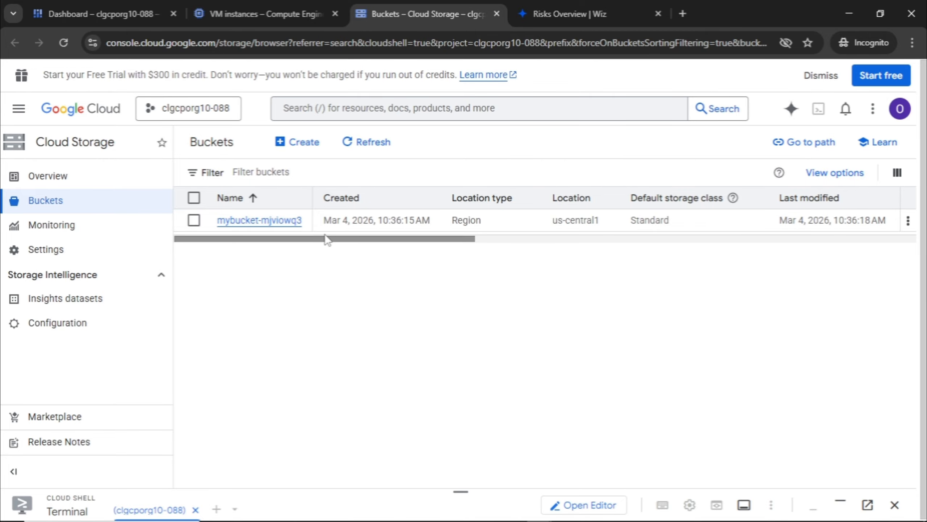
left_click_drag(329, 238, 420, 251)
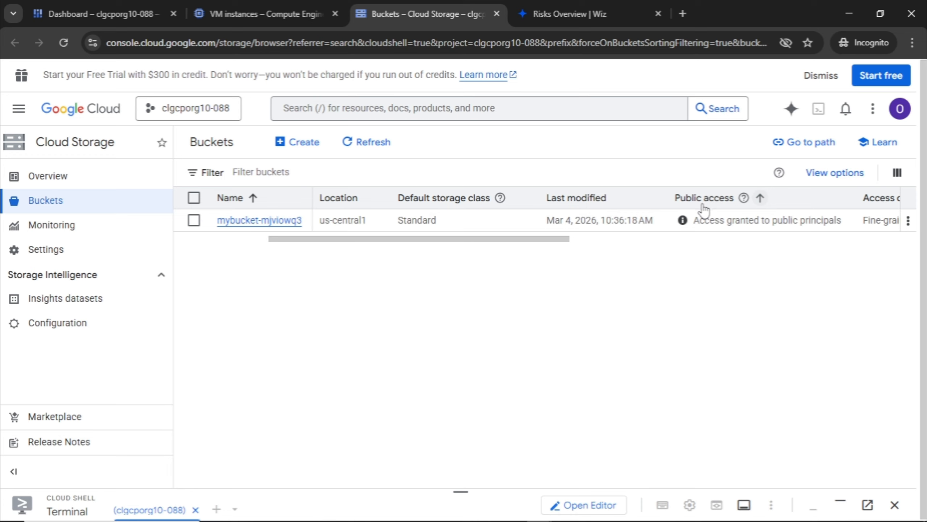
left_click(682, 220)
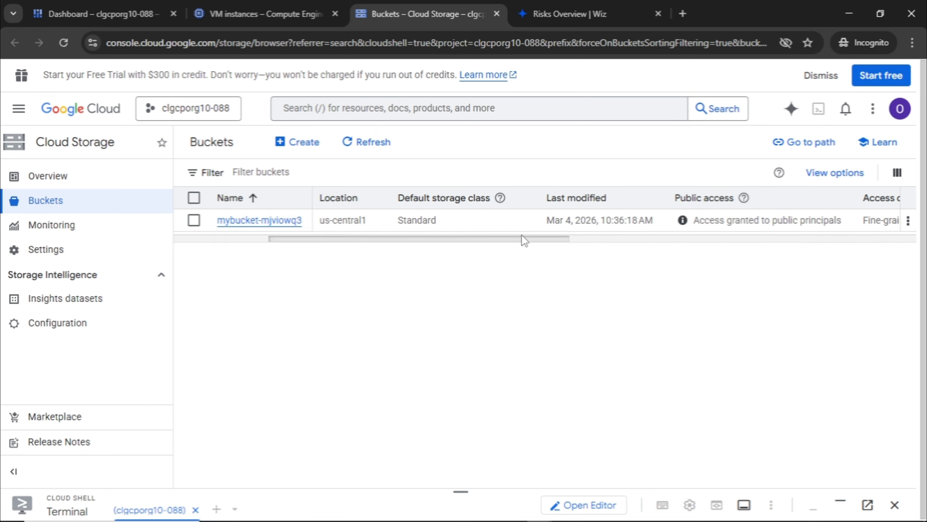
Switch to Wiz and review the Risks Overview board, from the issue summaries down to the external exposure issues.
left_click_drag(522, 235, 323, 230)
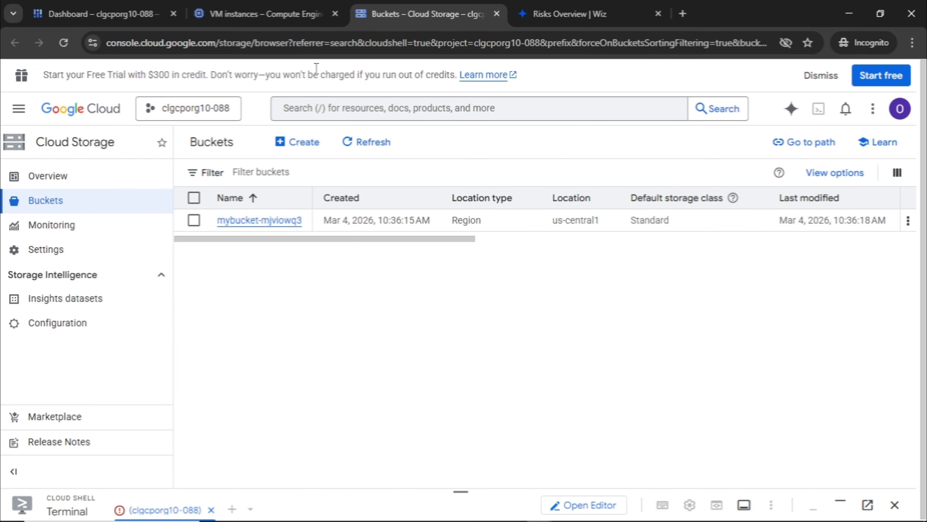
left_click(545, 14)
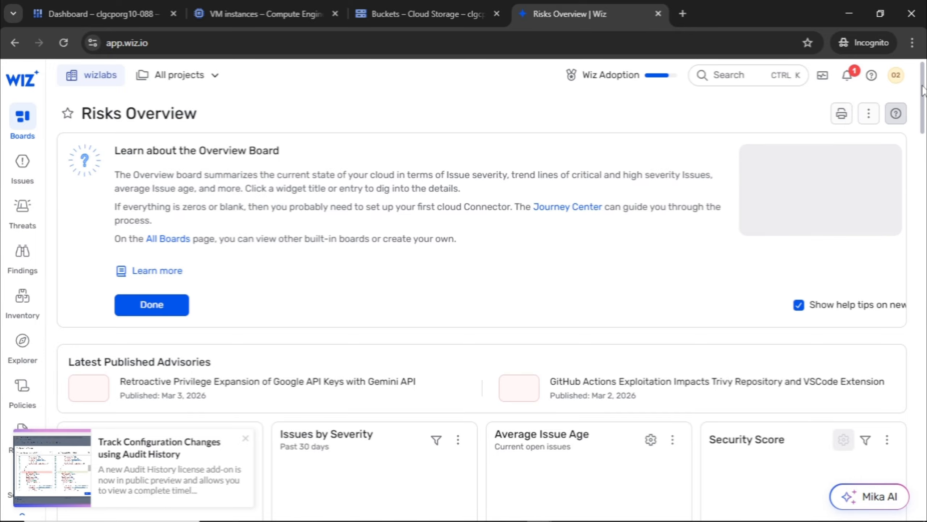
scroll(154, 164, "down", 10)
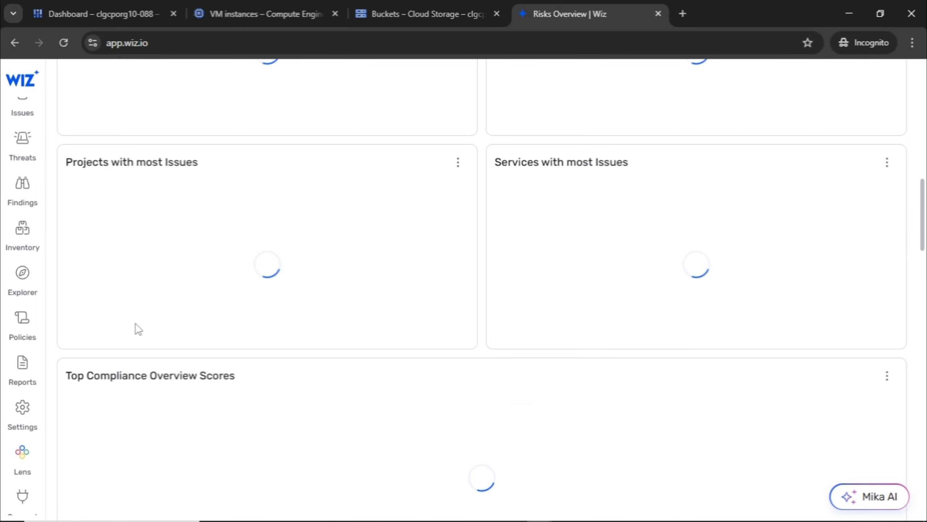
scroll(194, 295, "up", 2)
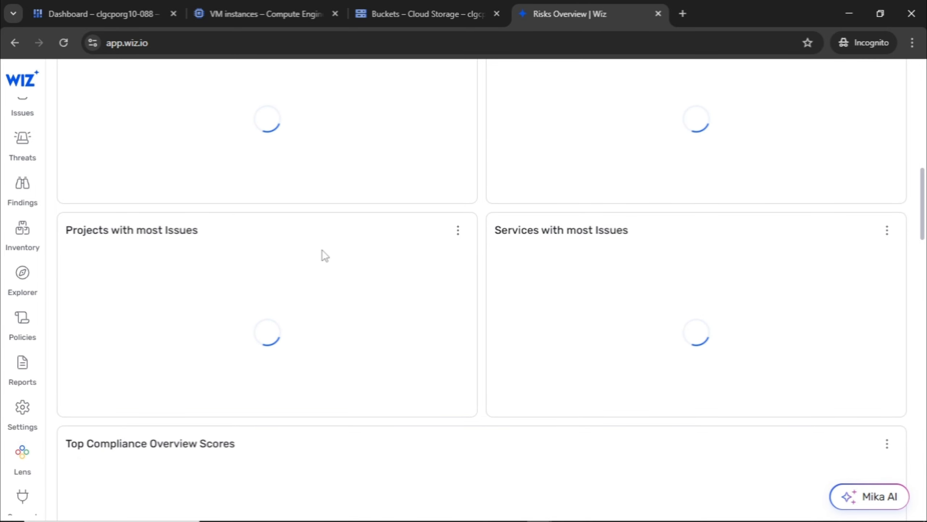
scroll(352, 255, "up", 10)
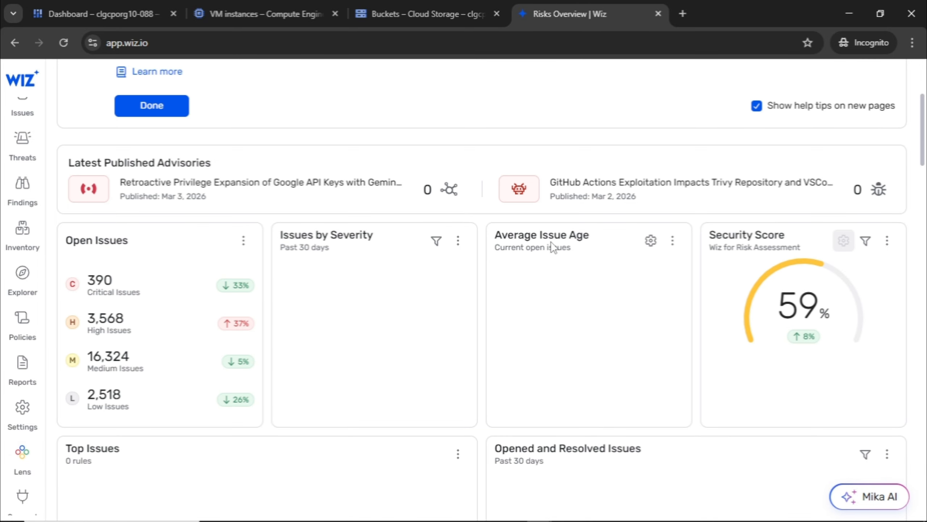
scroll(463, 236, "up", 3)
scroll(463, 236, "down", 5)
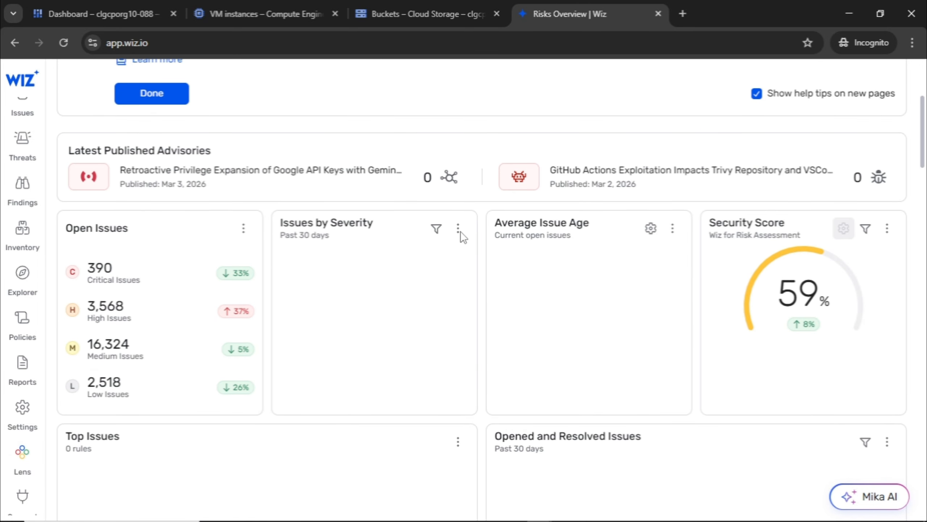
scroll(463, 236, "down", 2)
scroll(459, 236, "down", 8)
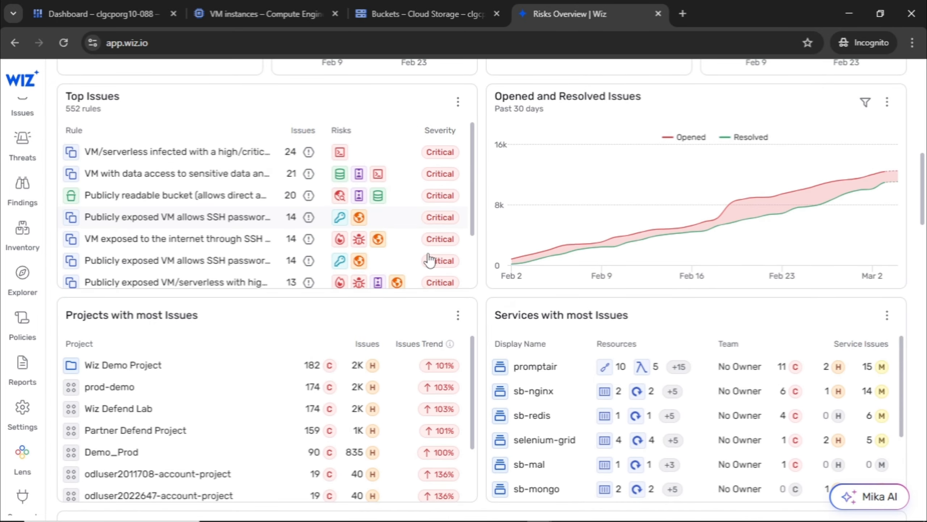
scroll(388, 268, "up", 8)
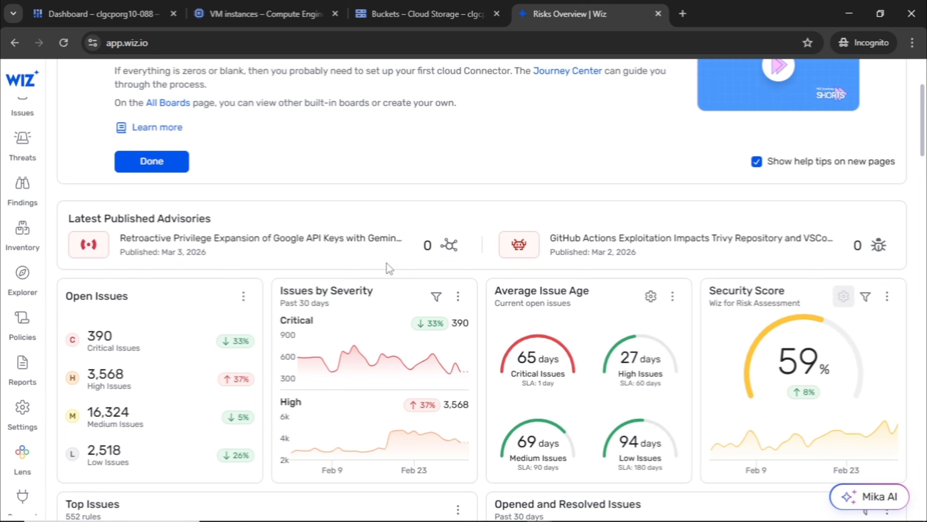
scroll(389, 269, "down", 10)
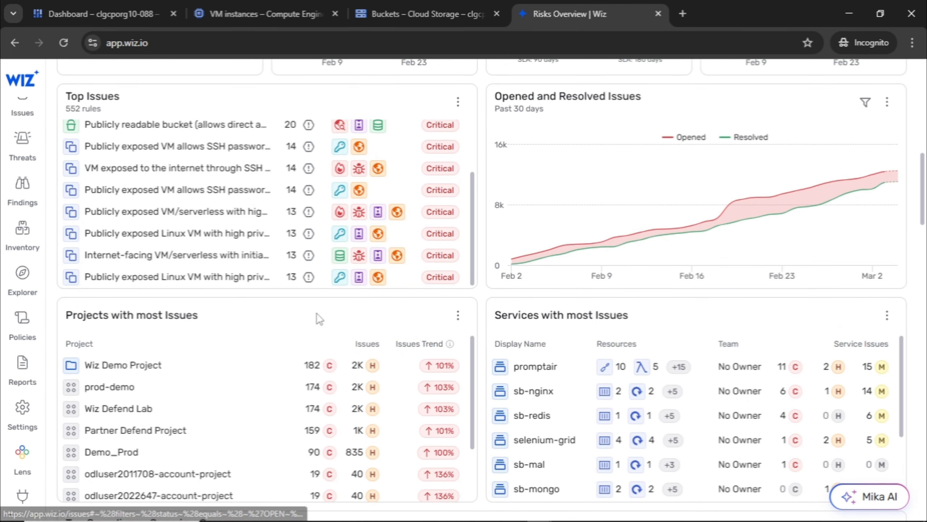
scroll(316, 317, "down", 12)
scroll(318, 318, "down", 1)
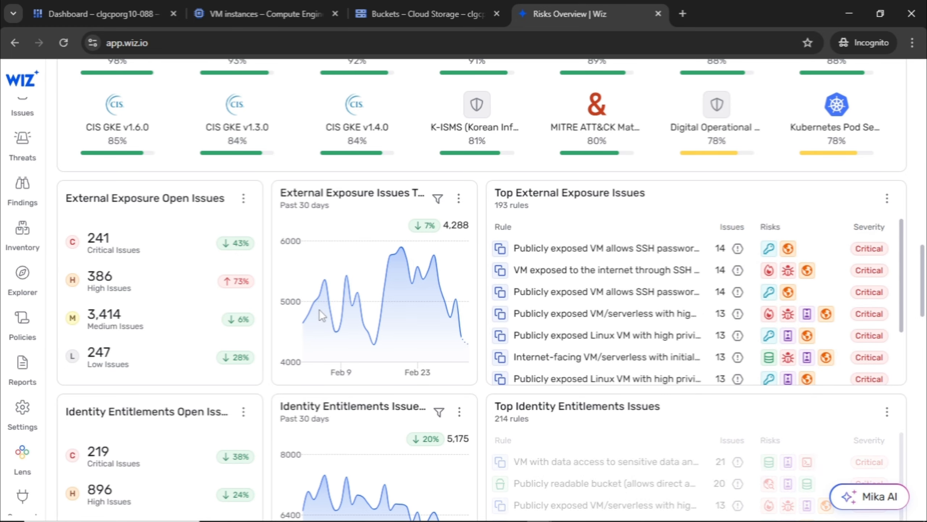
Open the Wiz Deployments settings and start adding a Google Cloud Platform (GCP) deployment.
left_click(21, 410)
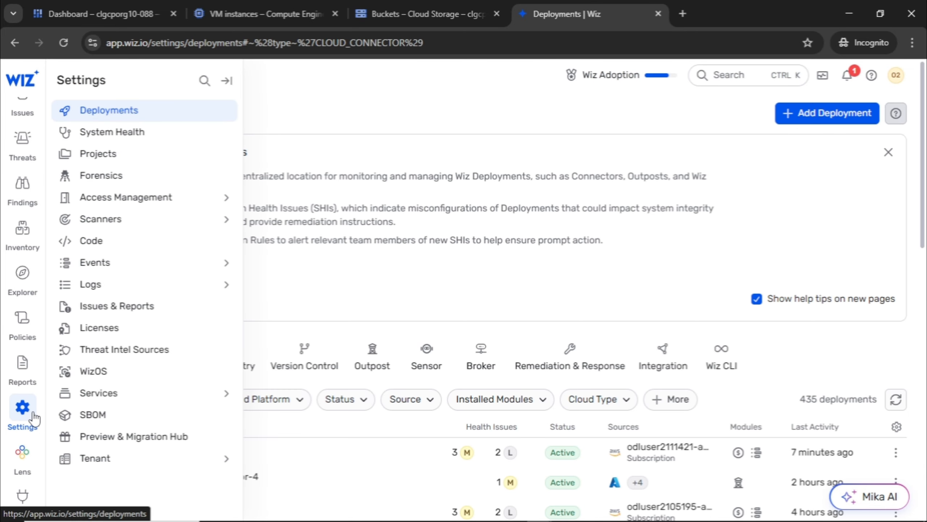
left_click(201, 115)
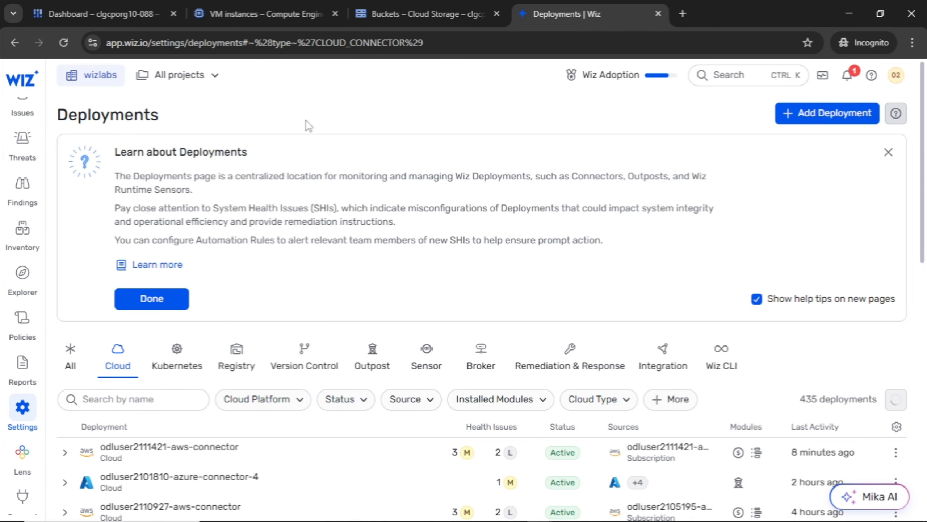
left_click(825, 117)
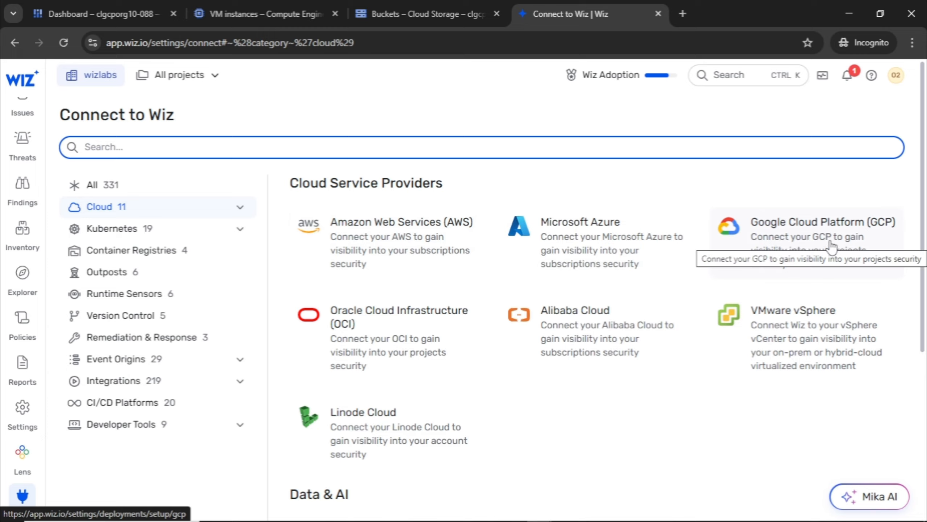
left_click(806, 242)
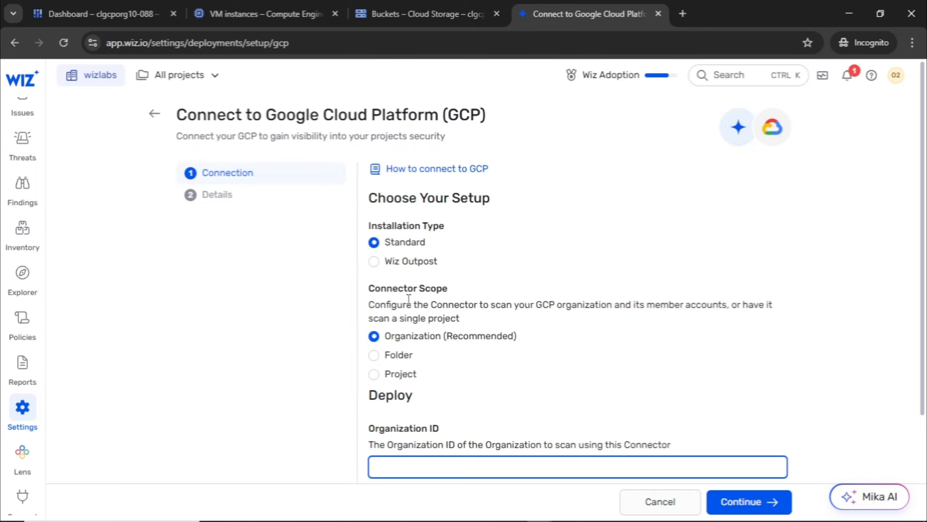
Set the connector scope to Project and enter clgcporg10-088 as the project ID.
scroll(409, 306, "down", 3)
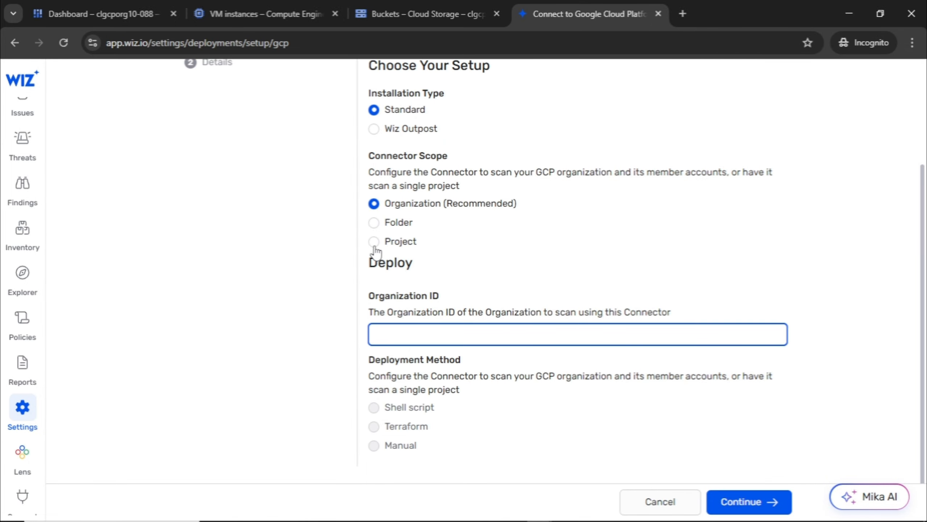
left_click(374, 242)
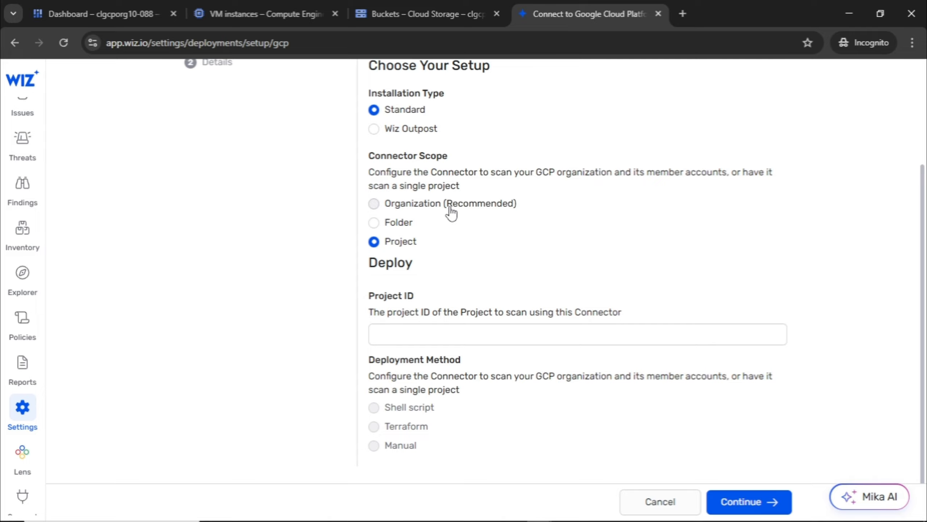
left_click(403, 337)
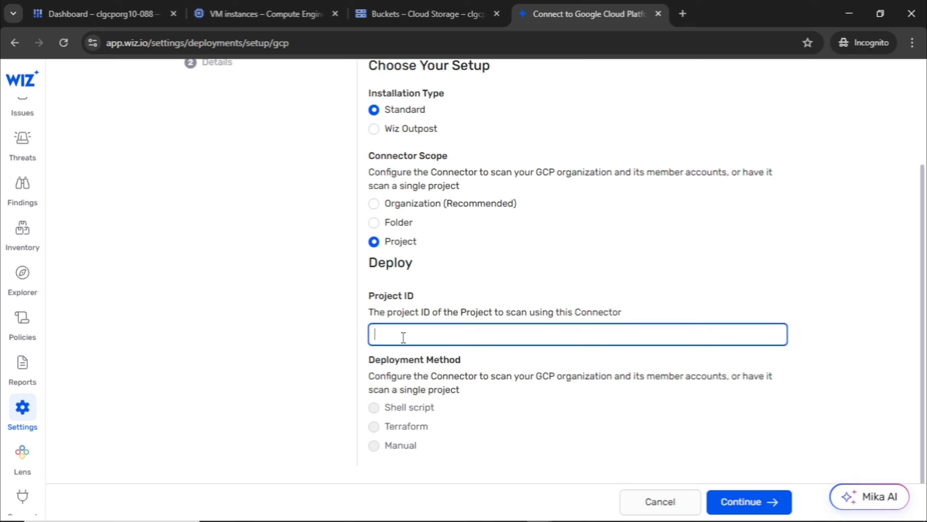
type("cl")
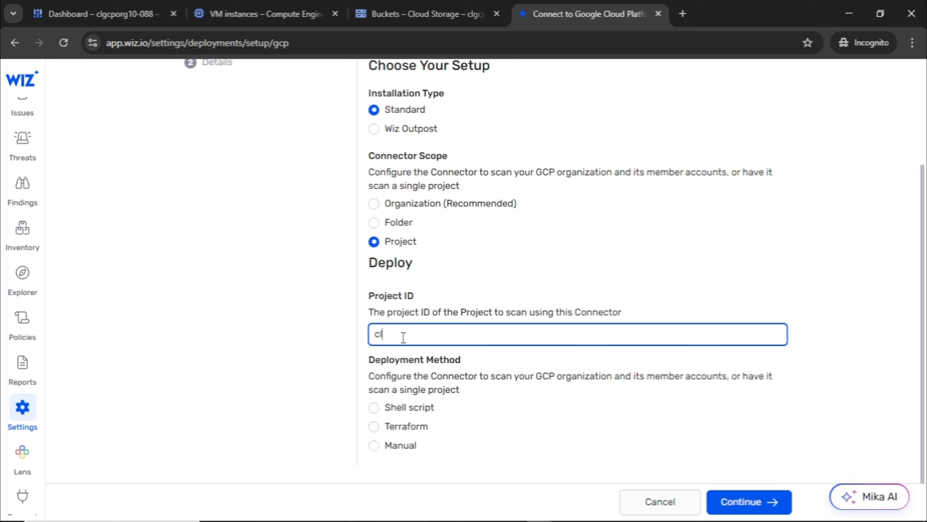
type("gcporg10-088")
triple_click(413, 335)
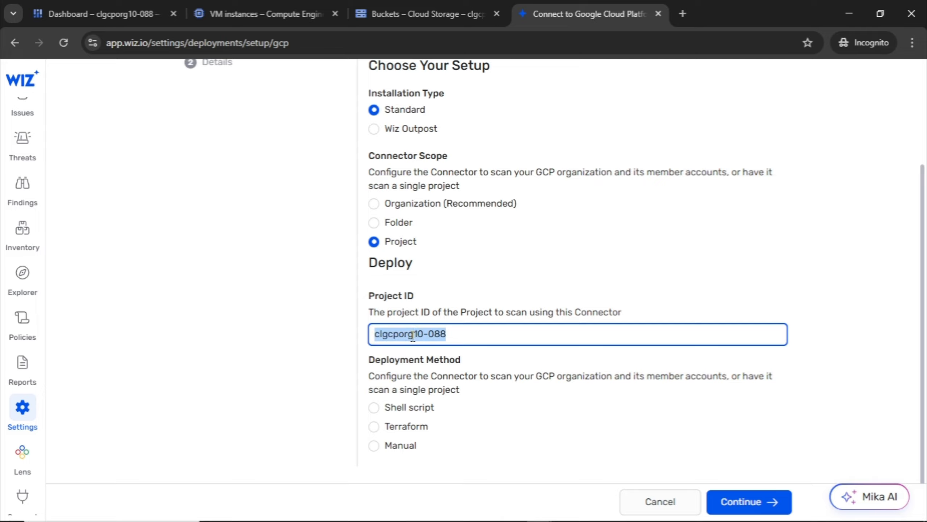
key("Right")
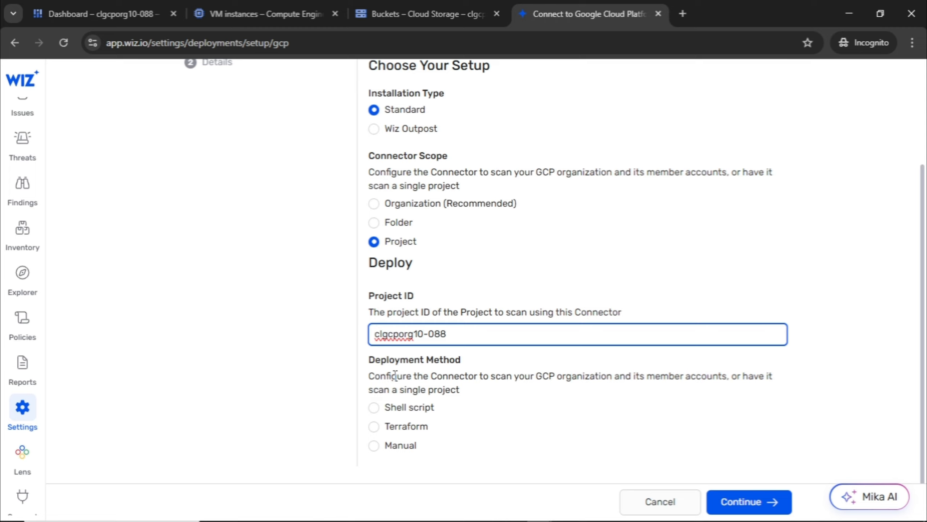
Choose Shell script as the deployment method and exclude the Serverless, Shadow Data and Forensic permissions, keeping only DSPM.
left_click(373, 407)
scroll(489, 356, "down", 2)
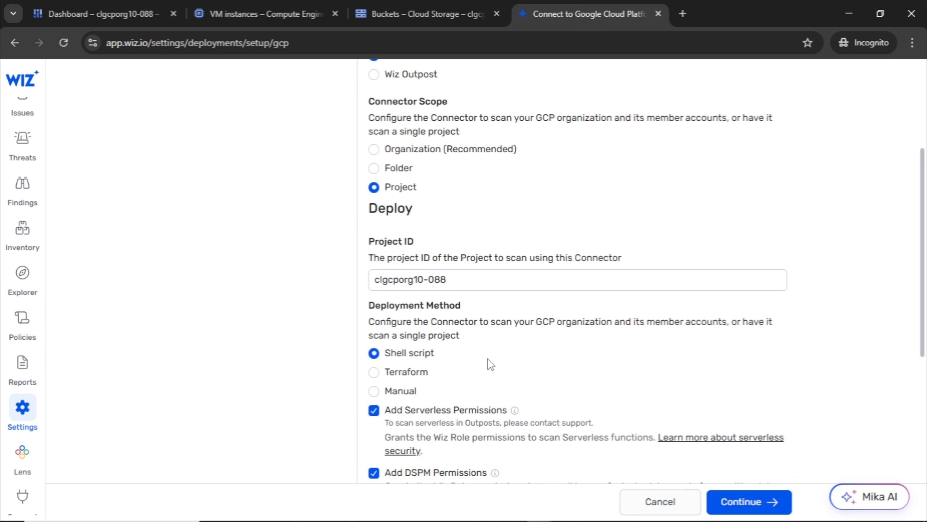
scroll(488, 359, "down", 4)
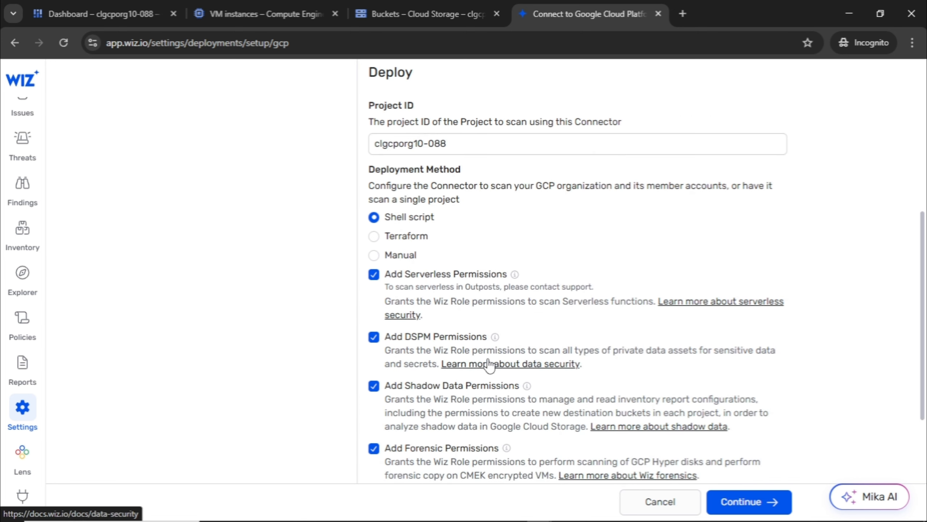
left_click(375, 276)
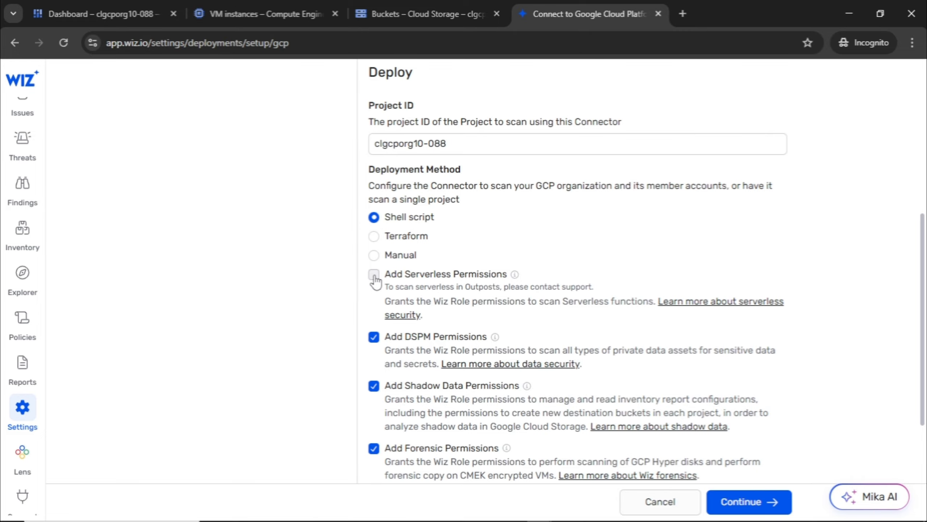
left_click(374, 342)
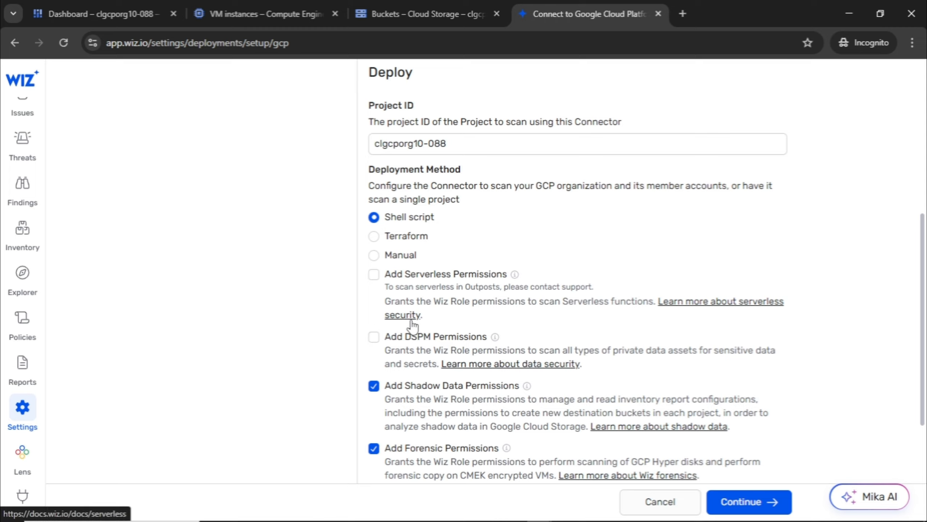
left_click(375, 338)
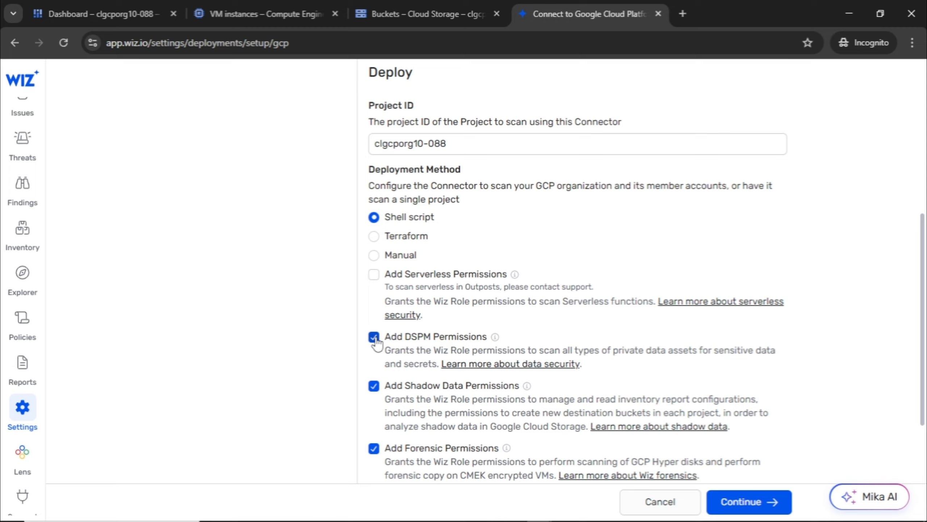
left_click(374, 388)
scroll(401, 391, "down", 2)
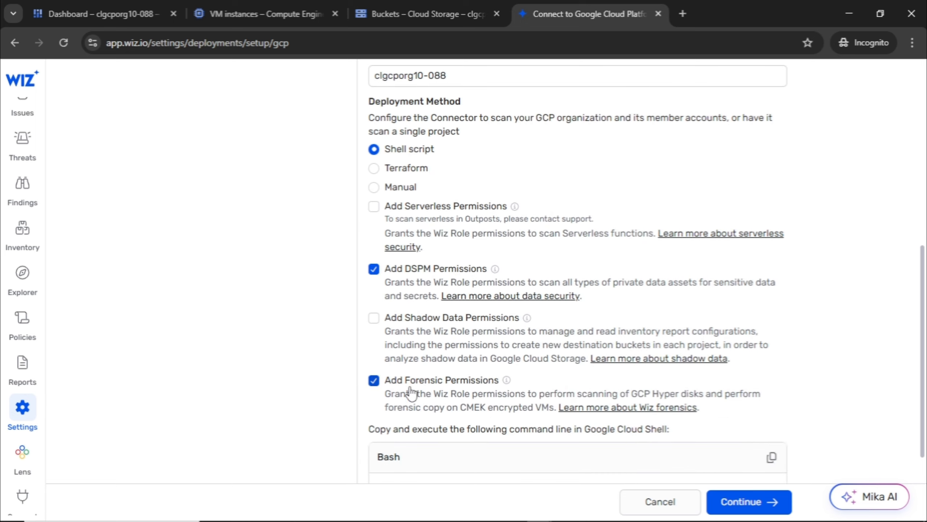
left_click(376, 385)
scroll(425, 382, "down", 3)
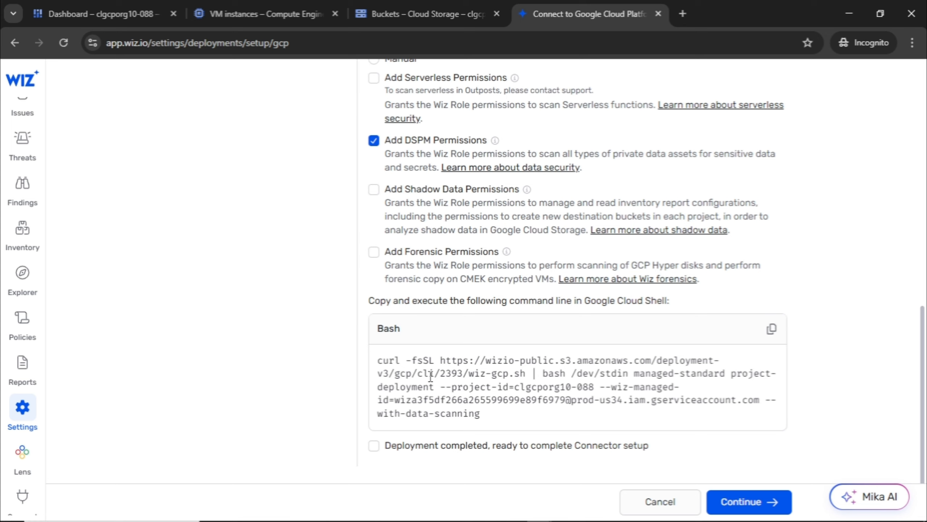
Recheck the connector setup options, and switch to the Google Cloud dashboard with Cloud Shell, clearing the leftover console search.
scroll(496, 249, "up", 10)
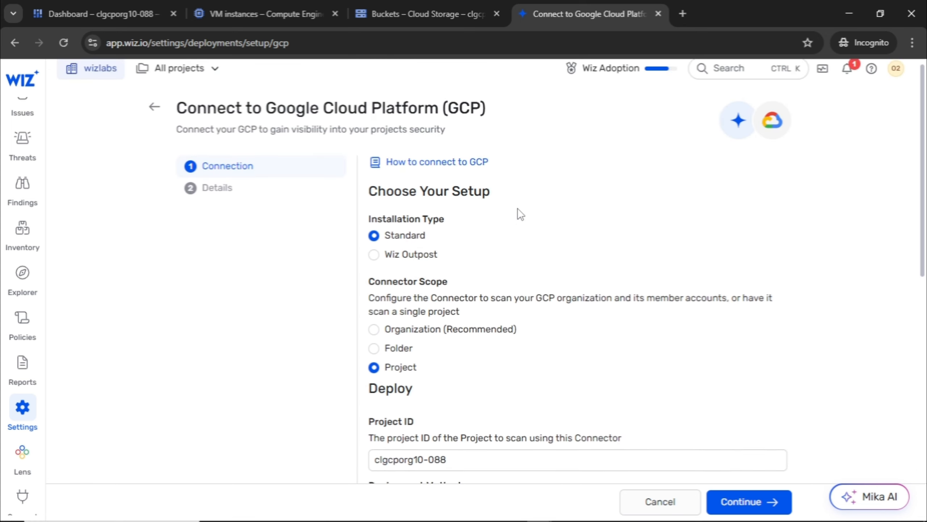
scroll(520, 214, "down", 10)
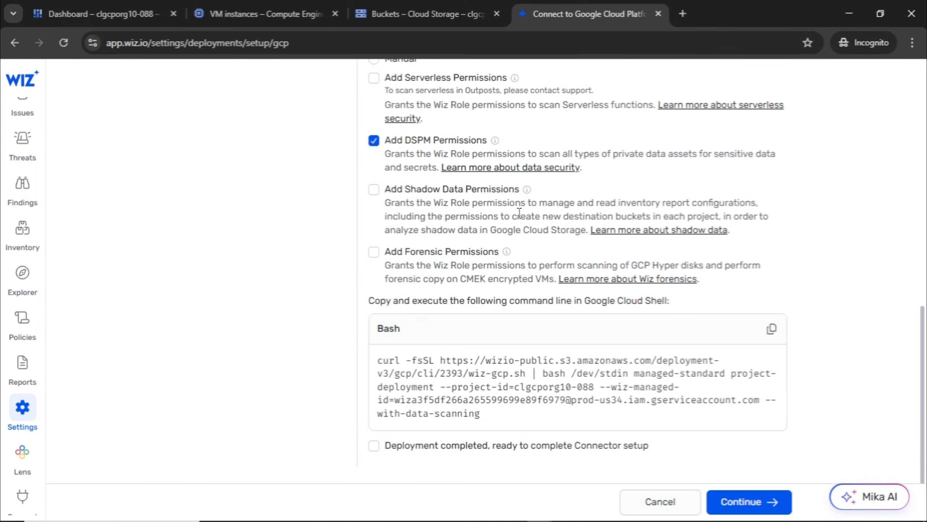
scroll(516, 214, "up", 10)
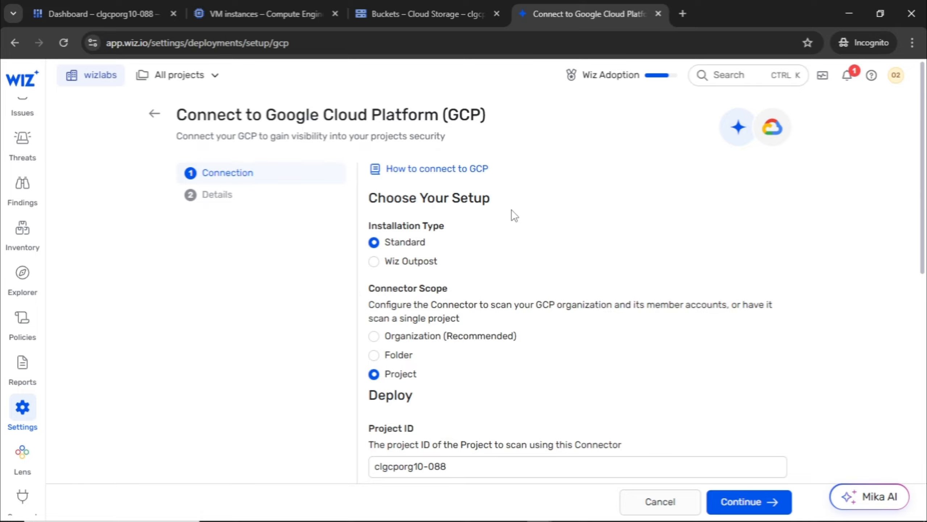
scroll(477, 240, "down", 10)
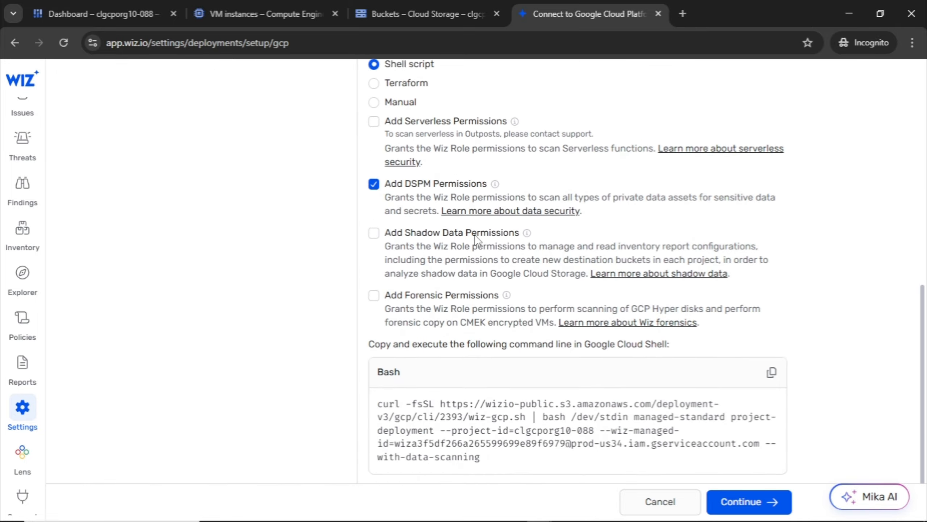
scroll(476, 240, "down", 1)
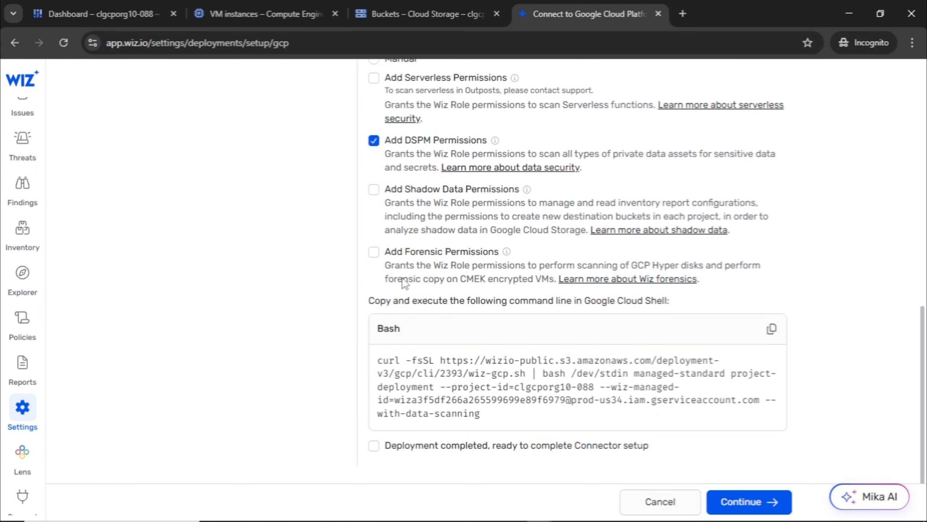
left_click(116, 15)
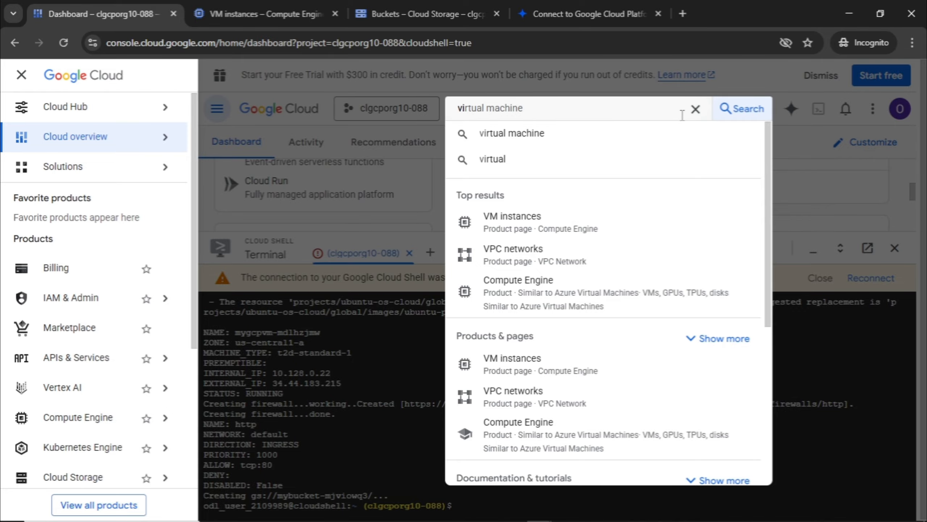
left_click(696, 109)
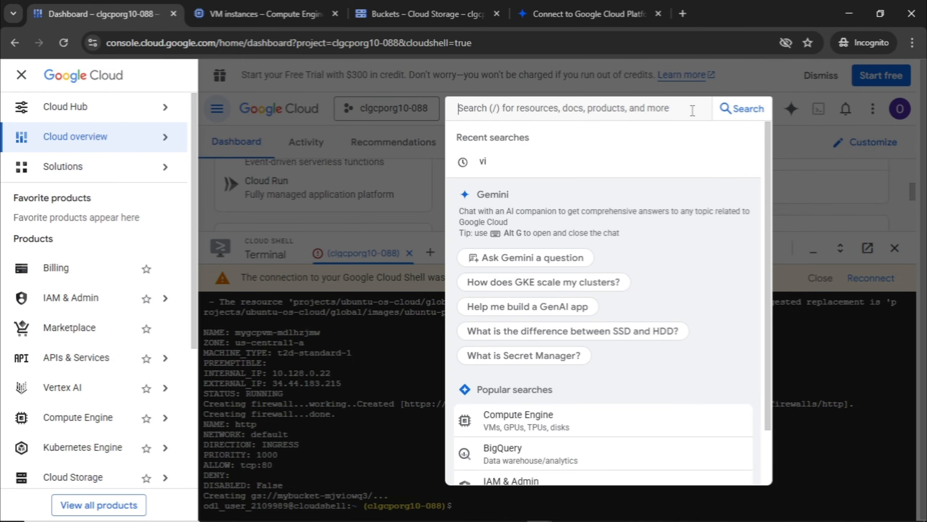
left_click(914, 169)
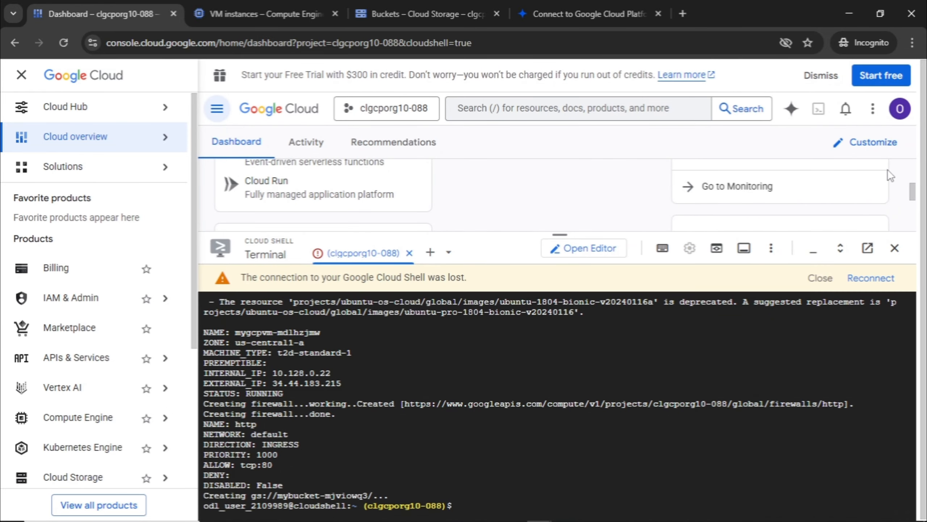
Reconnect the Cloud Shell session, and switch to Notepad to copy the full Wiz deployment command with the custom role names.
scroll(382, 358, "down", 1)
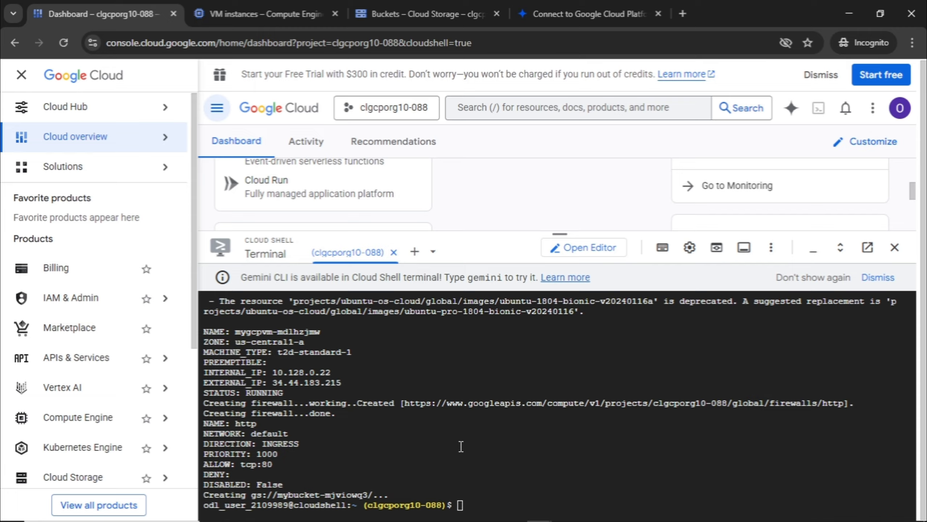
left_click(461, 508)
mouse_move(620, 520)
mouse_move(590, 512)
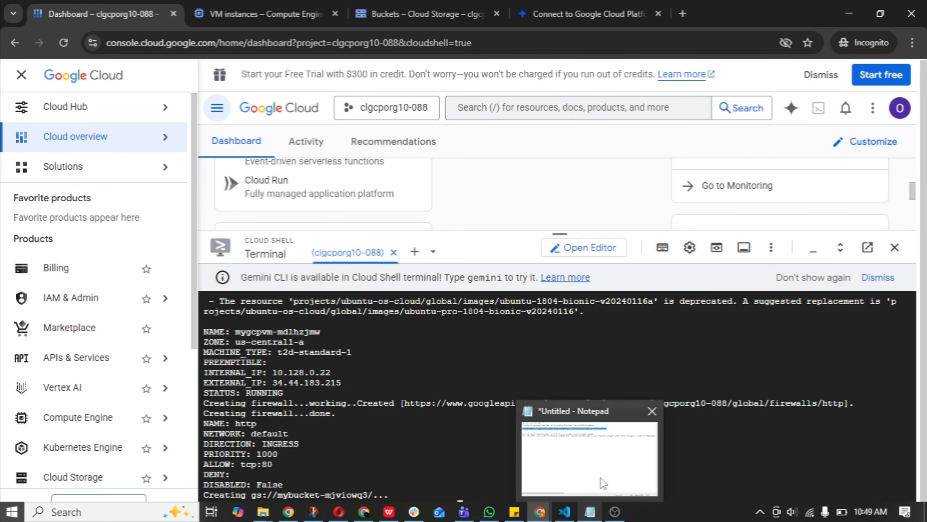
left_click(601, 473)
left_click_drag(2, 109, 914, 108)
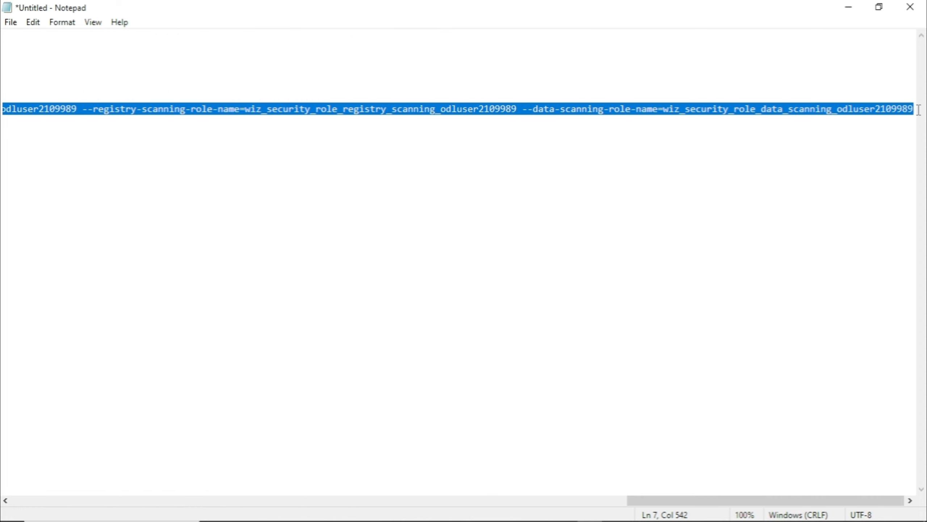
right_click(873, 109)
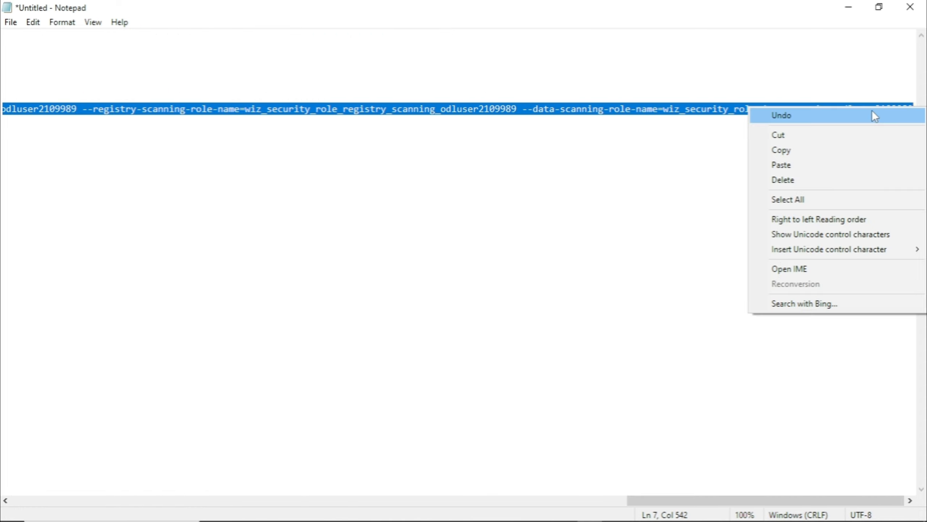
left_click(817, 147)
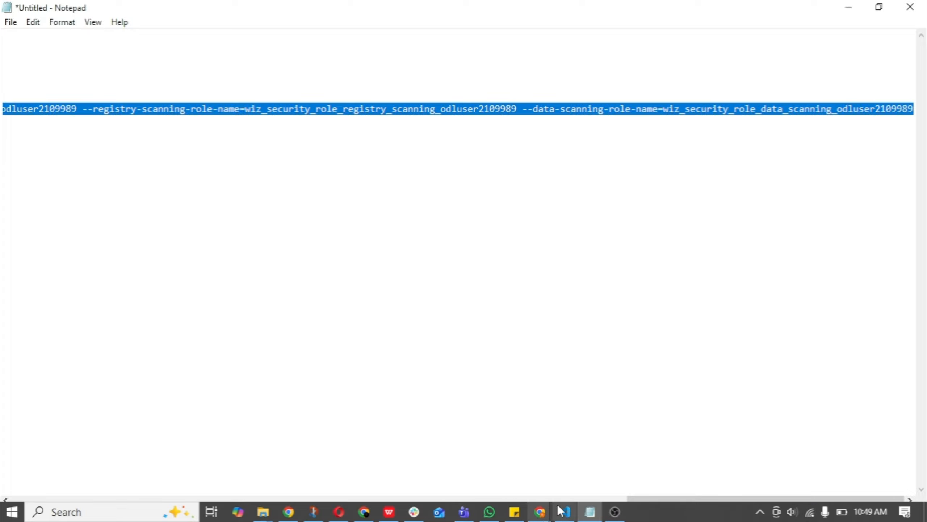
Return to Cloud Shell in the browser, run the copied Wiz deployment command for project clgcporg10-088, and approve proceeding with y.
mouse_move(541, 511)
left_click(606, 455)
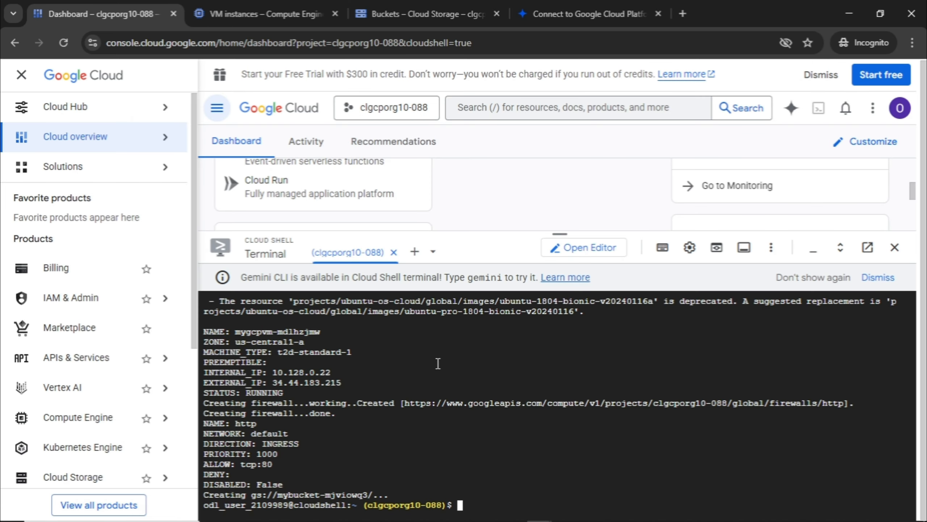
right_click(463, 505)
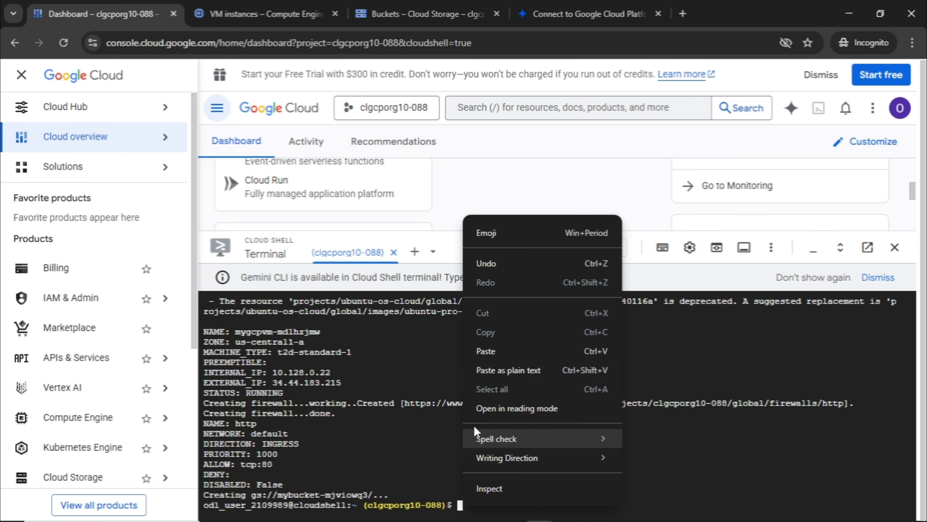
left_click(492, 353)
key("Return")
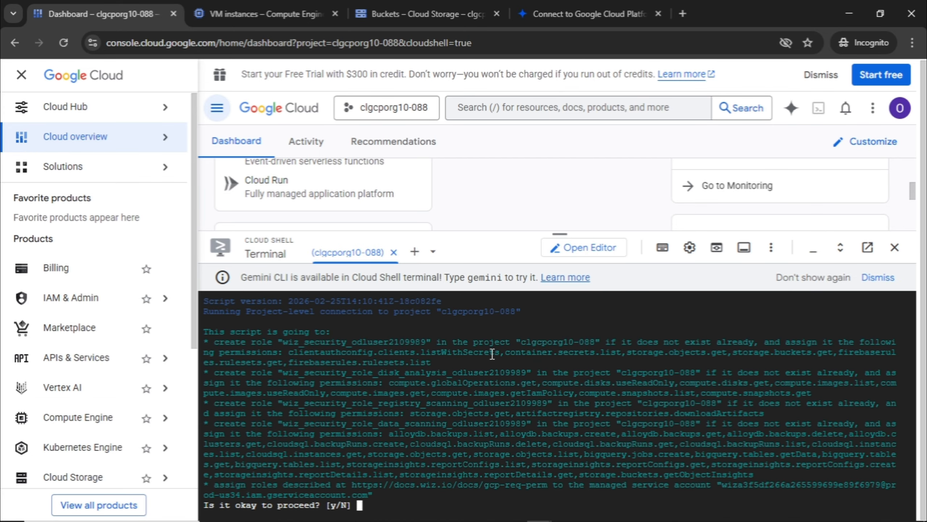
type("y")
key("Return")
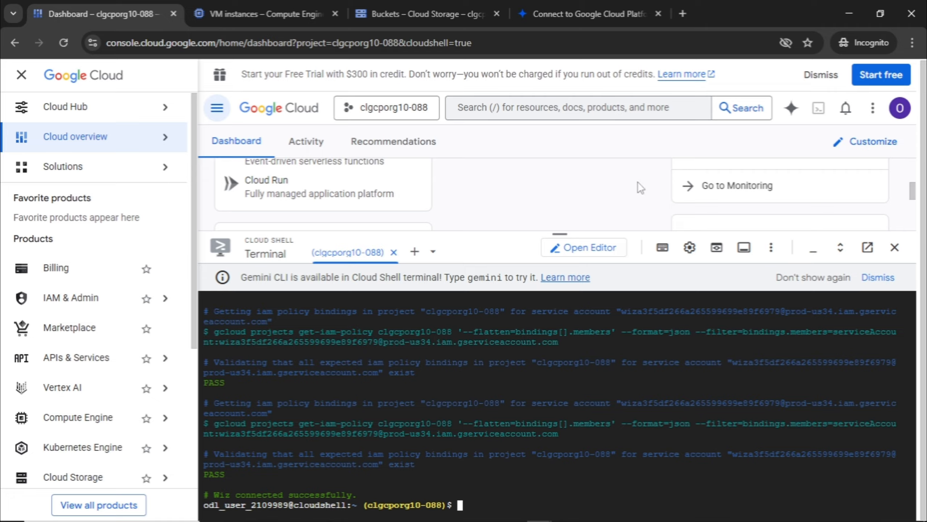
Mark the deployment as completed in the Wiz connector setup, continue to Details, and name the connector odluser2109989-gcp-connector.
left_click(592, 13)
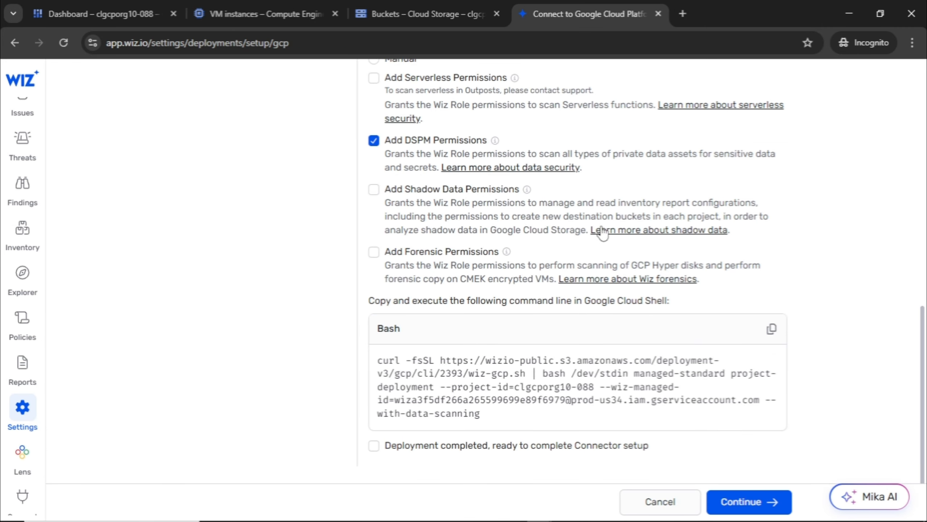
left_click(374, 448)
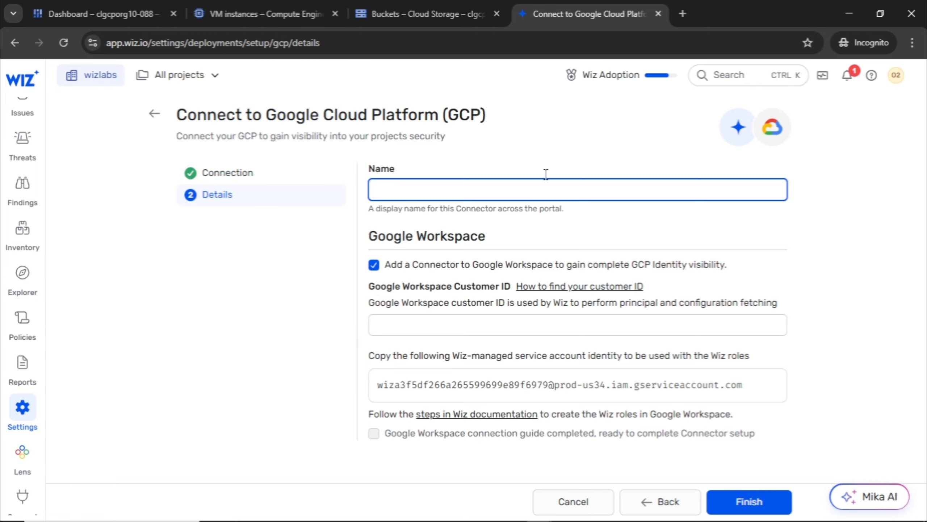
right_click(454, 192)
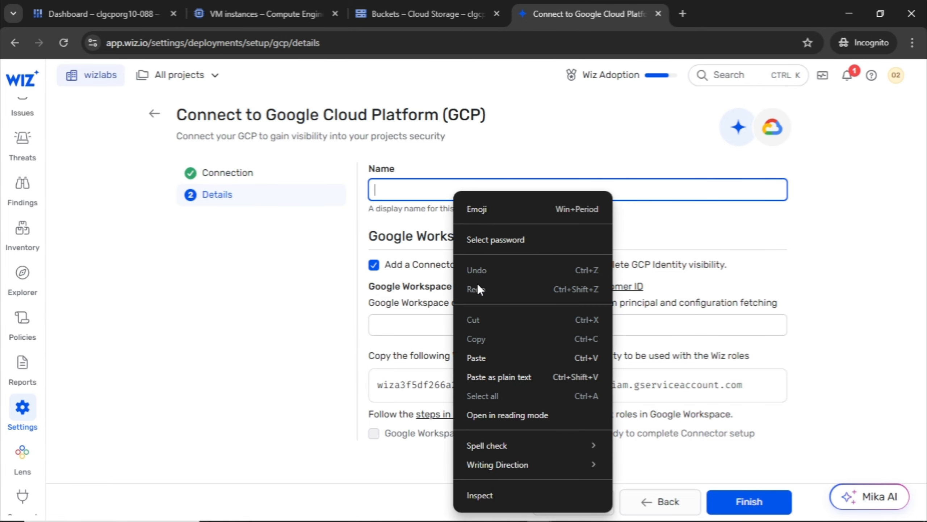
left_click(482, 357)
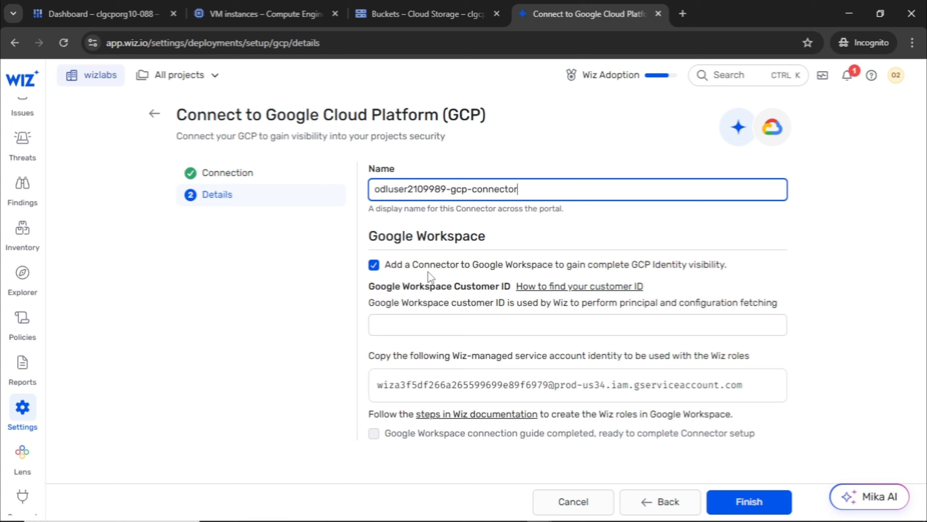
Exclude the Google Workspace connector, finish the GCP connector setup, and check the new connector's status and last activity in Deployments.
left_click(374, 266)
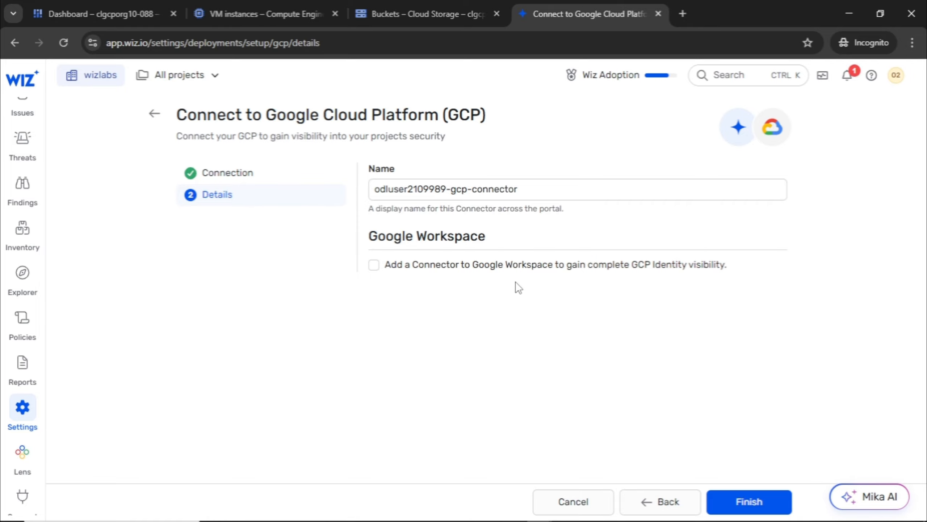
left_click(746, 503)
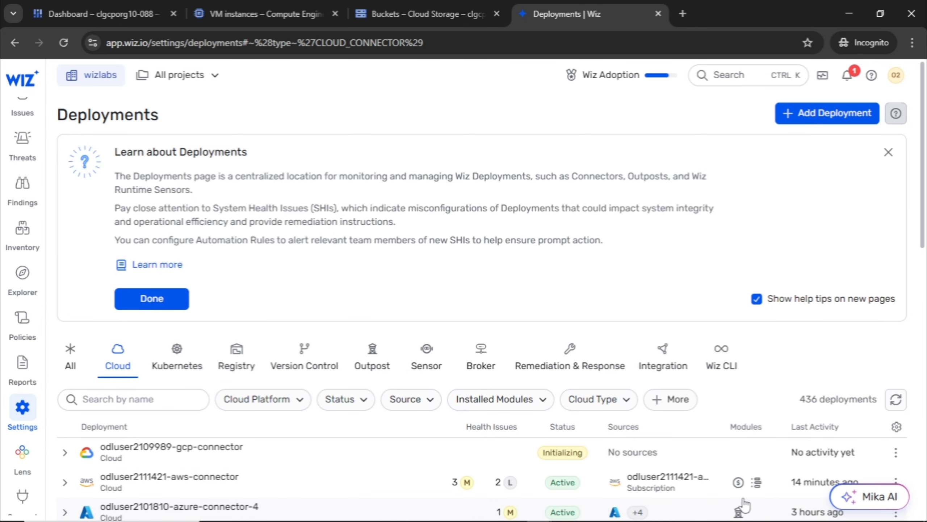
scroll(610, 482, "down", 2)
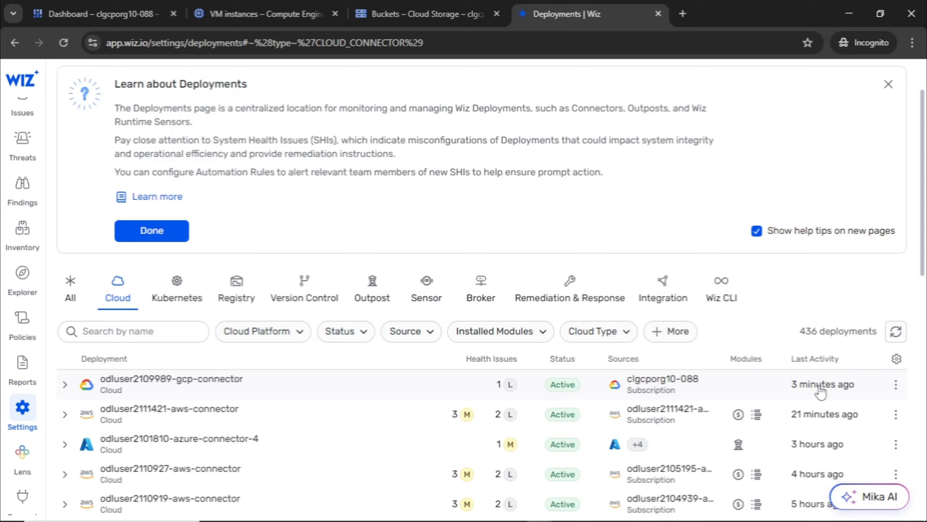
mouse_move(822, 387)
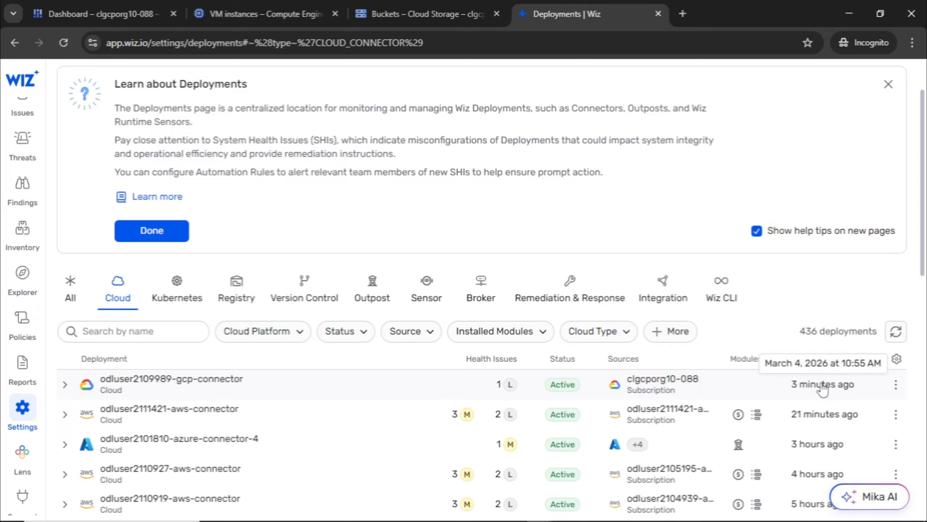